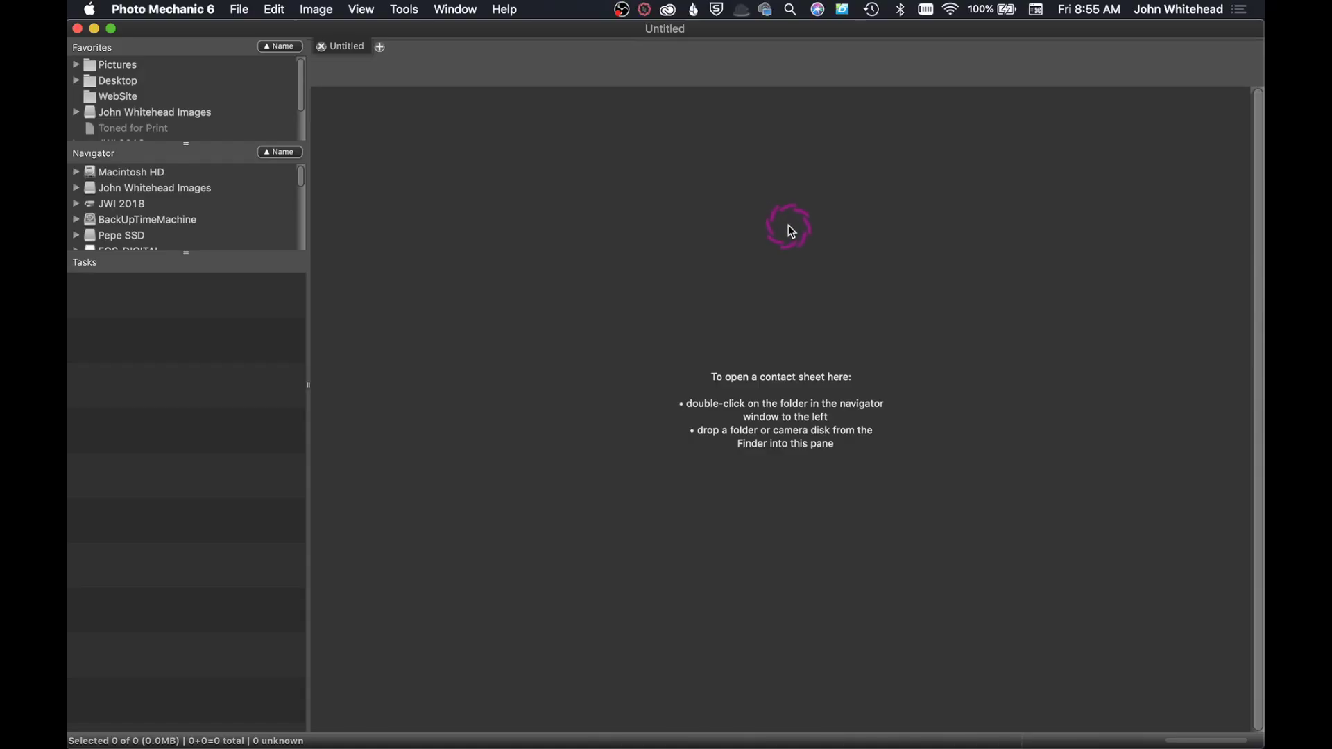
Step: Open the preferences and try a green colour for colour class 1
left_click(183, 9)
left_click(186, 56)
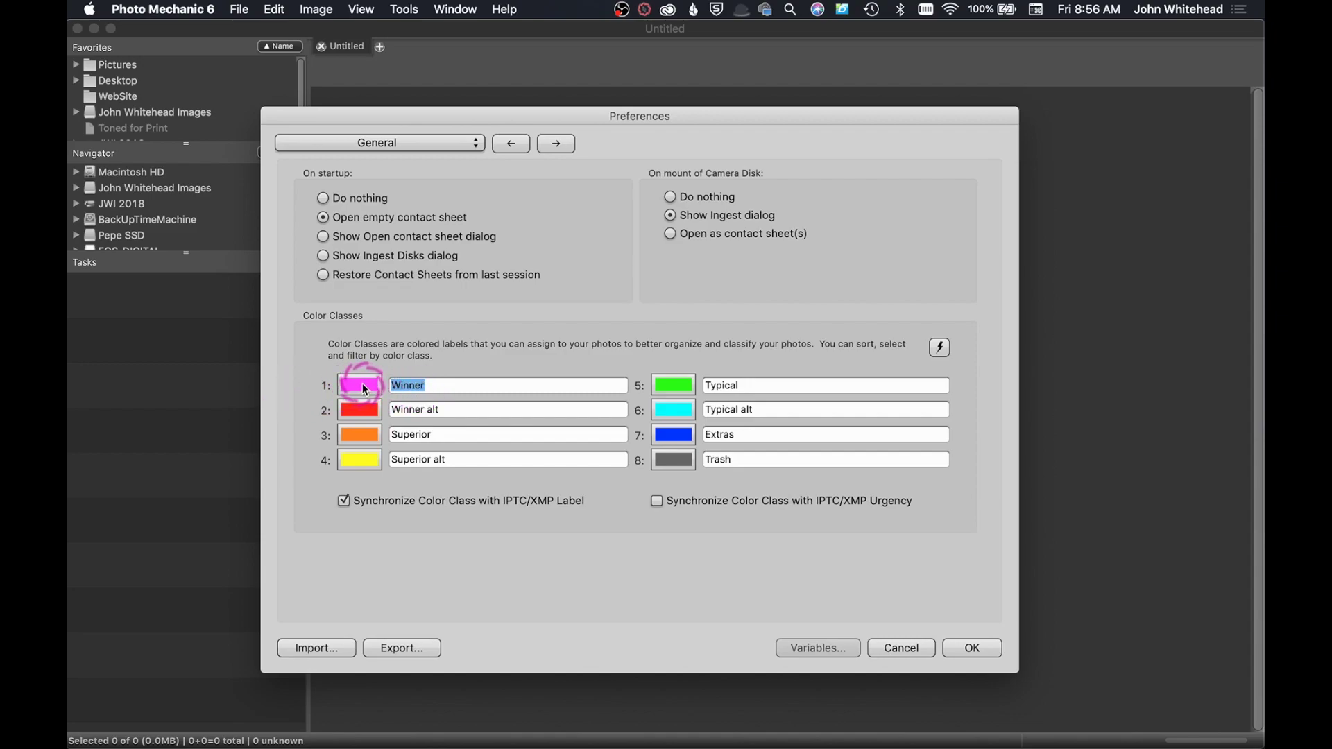
left_click(363, 387)
left_click(139, 531)
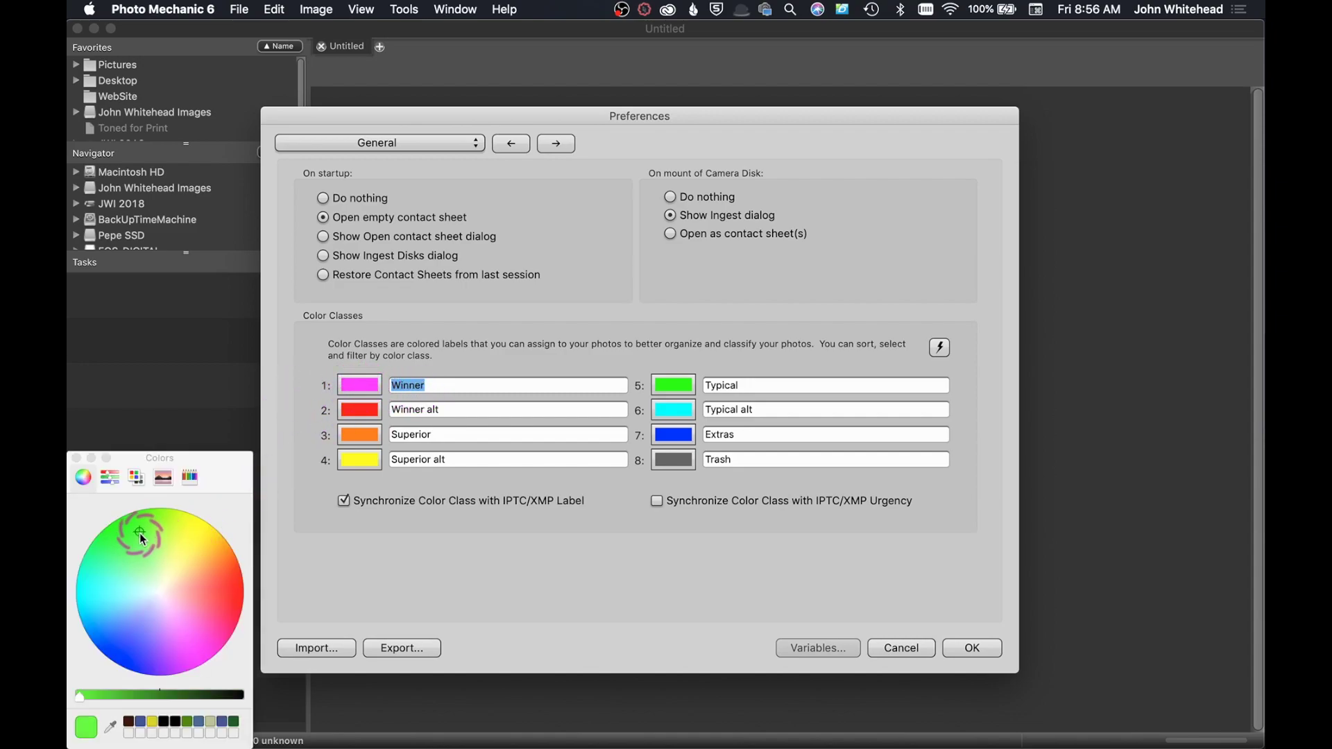
left_click_drag(82, 725, 69, 727)
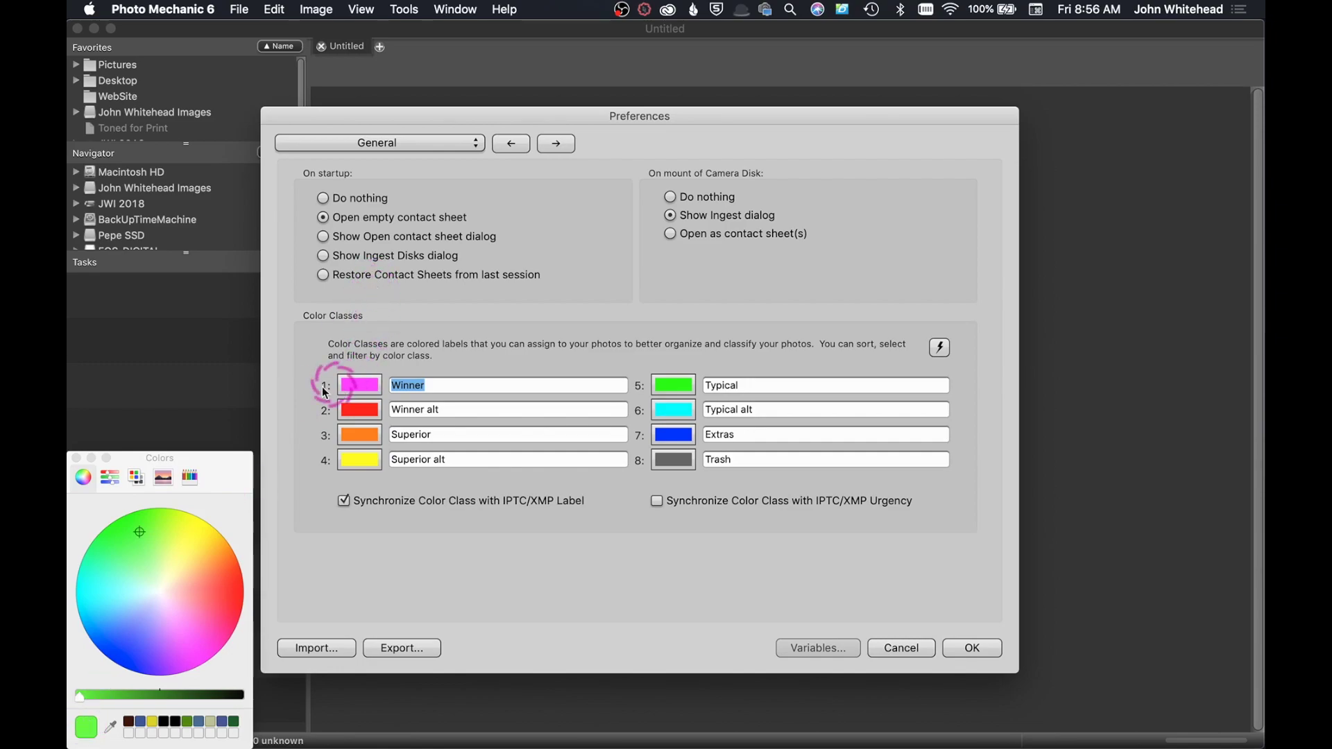
Step: Close the colour picker with colours unchanged and advance to the Contact Sheet page
left_click(77, 457)
left_click(425, 388)
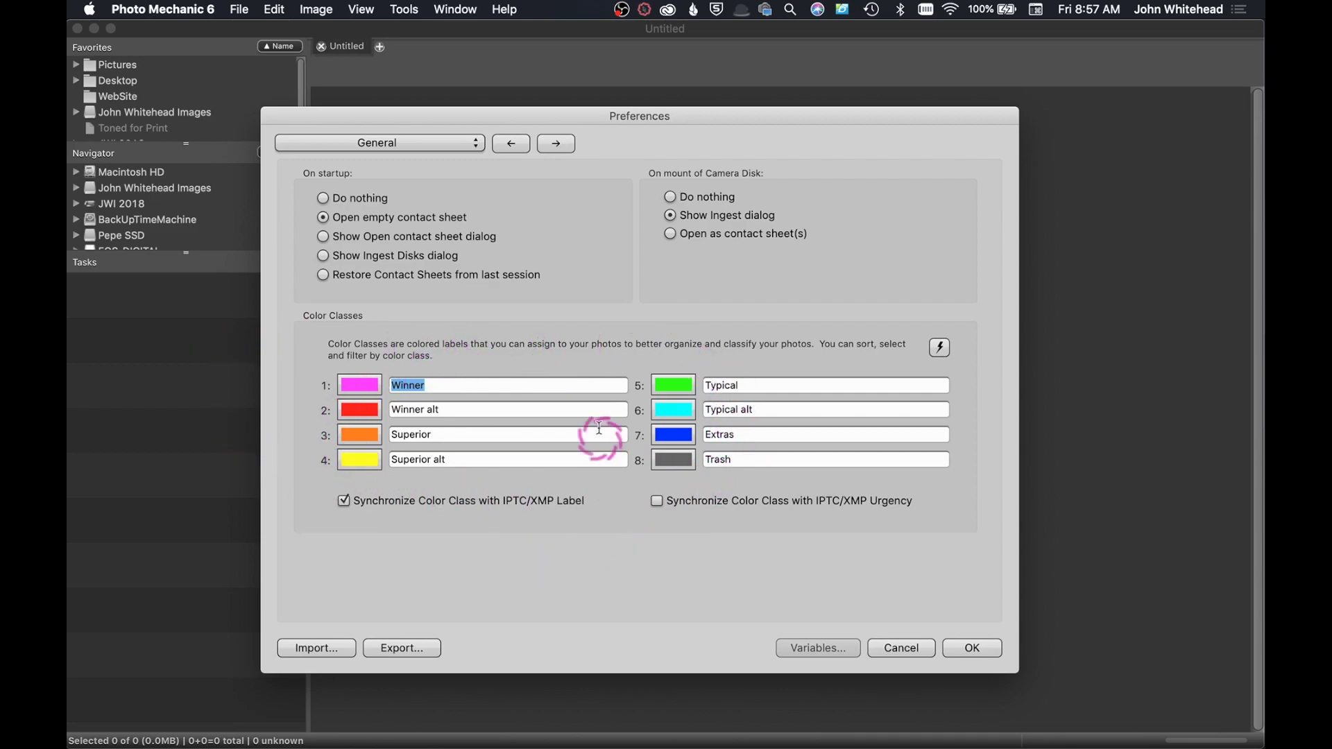
left_click(556, 146)
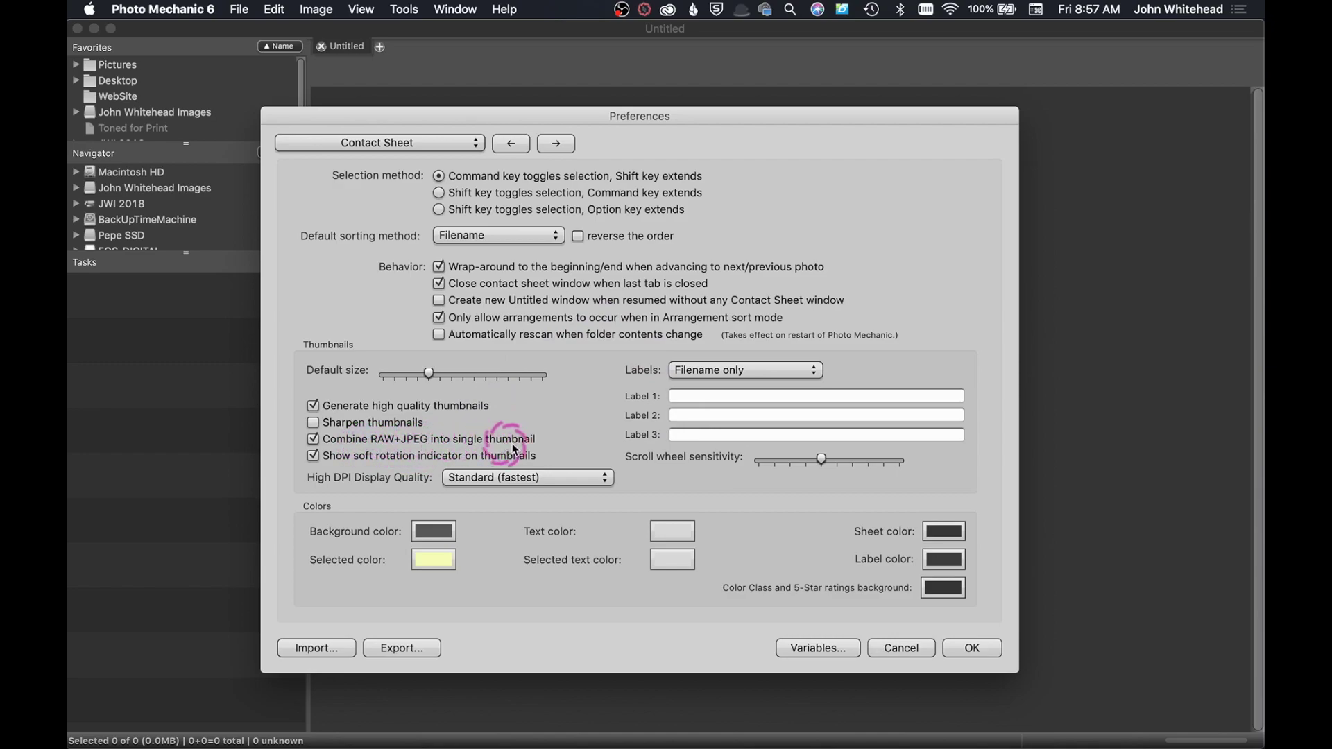
Step: Step past Files and Launching, where Adobe Photoshop CC 2019 is the editor, to IPTC/XMP
left_click(560, 148)
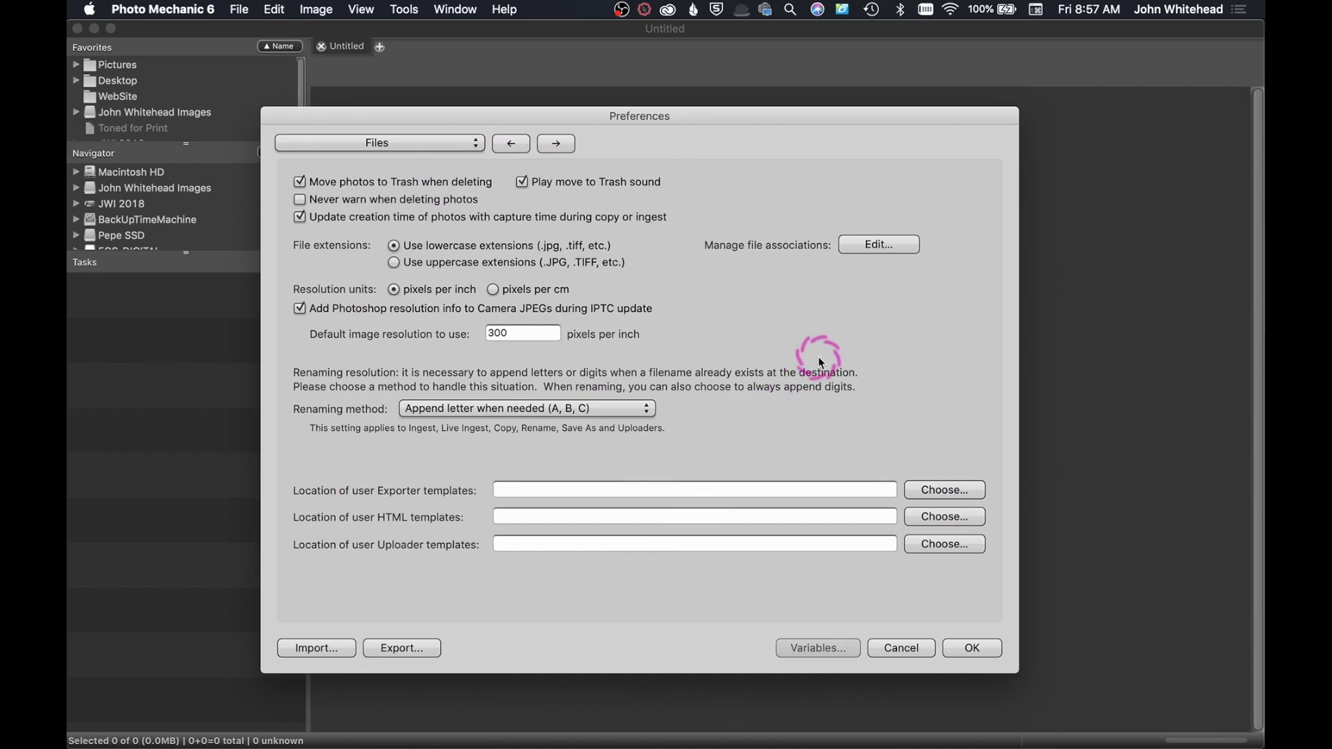
left_click(559, 144)
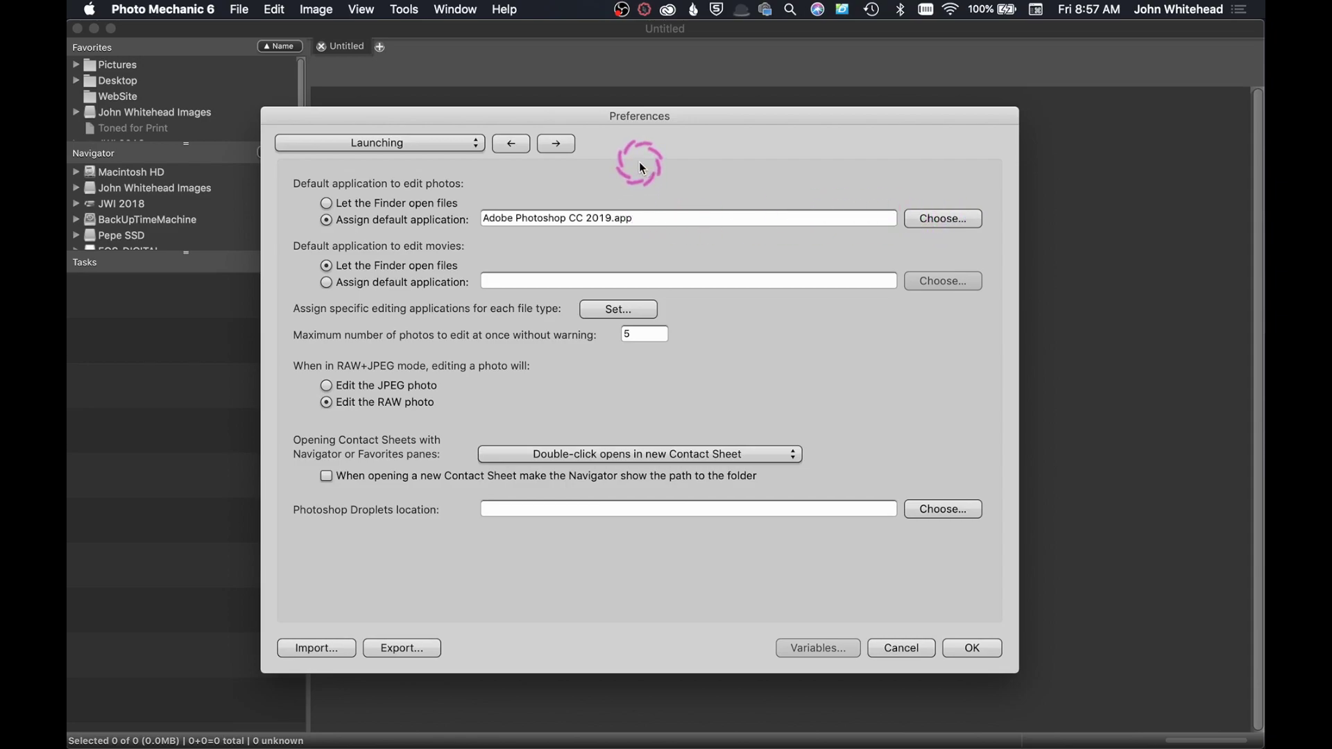
left_click_drag(652, 121, 651, 121)
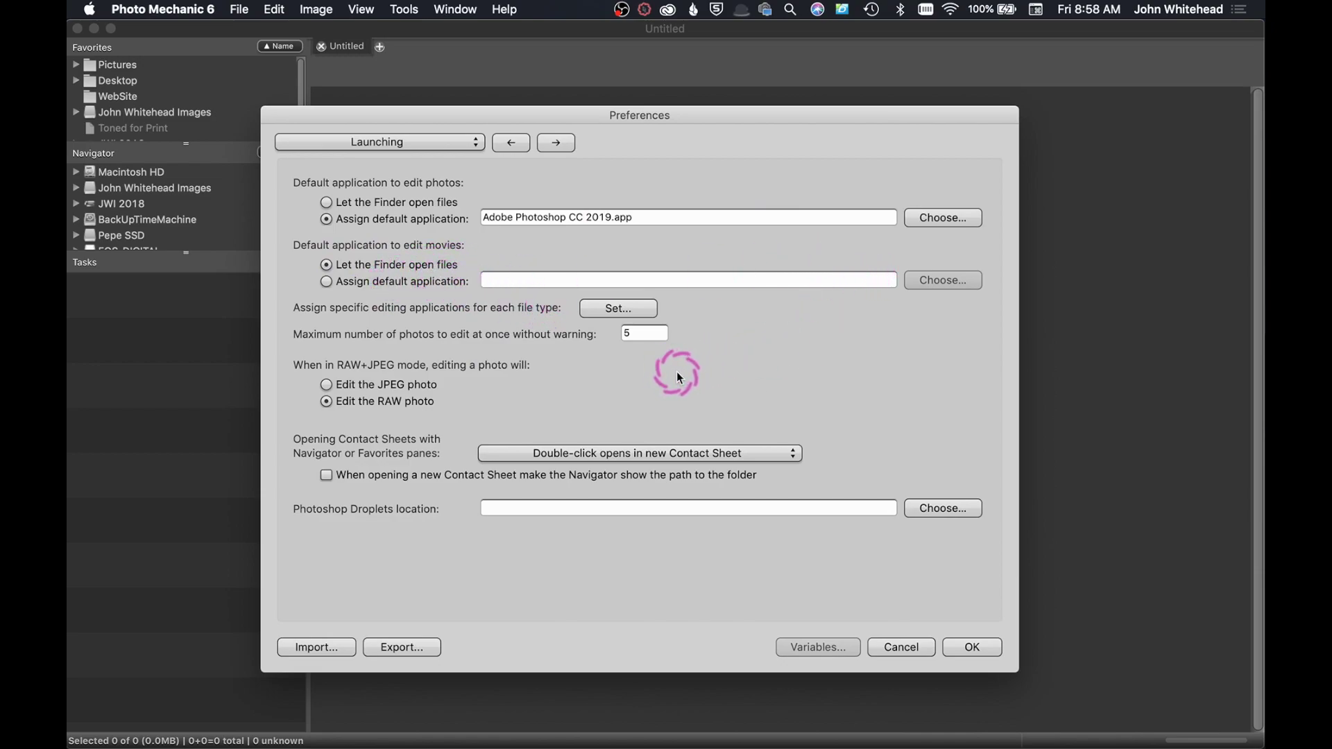
left_click(557, 143)
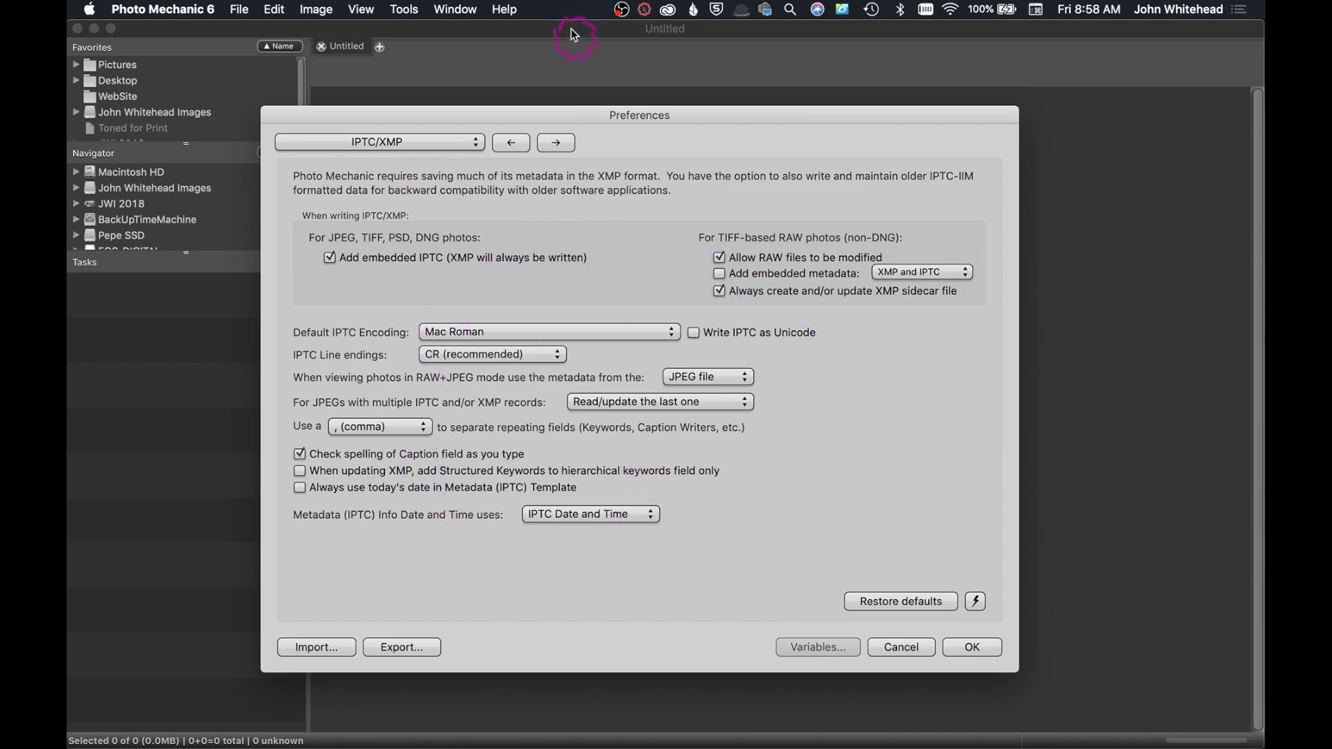
Step: Advance through Preview, Caching and Render Cache to Color Management, keeping Adobe RGB (1998) as default
left_click(557, 144)
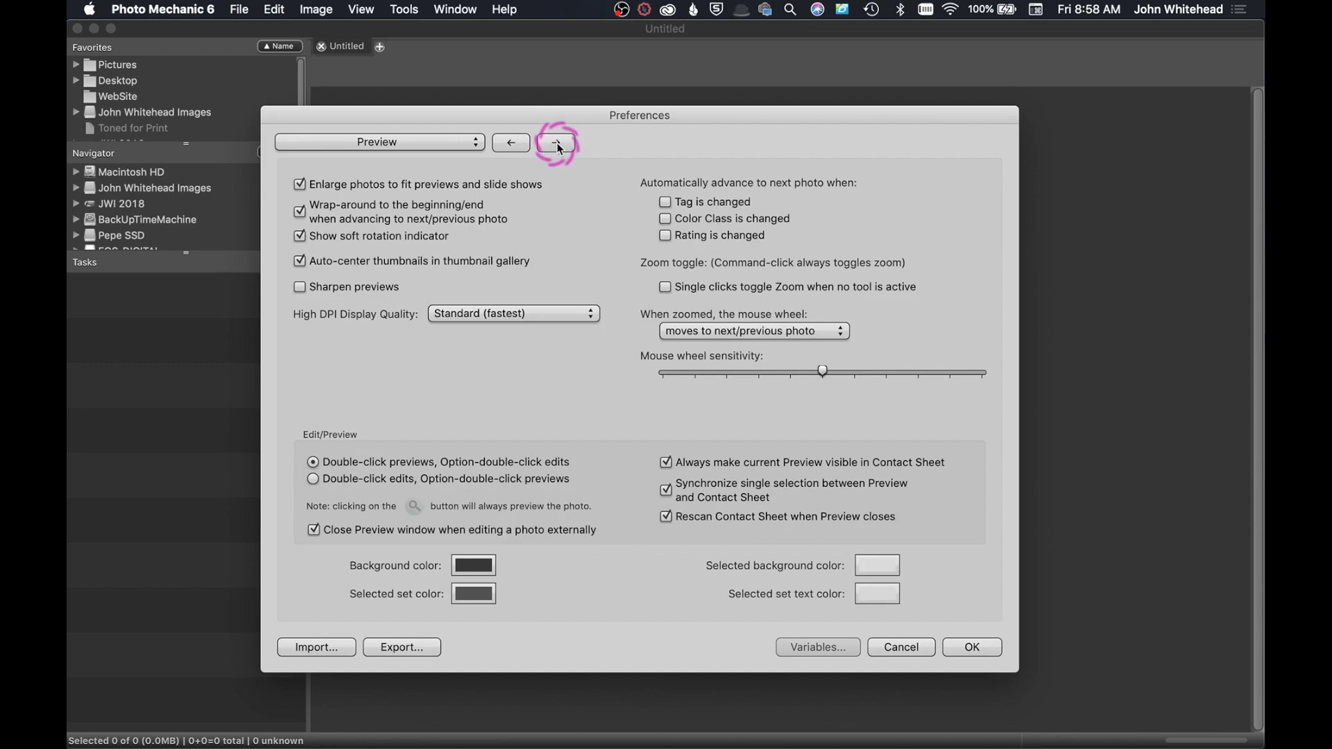
left_click(558, 144)
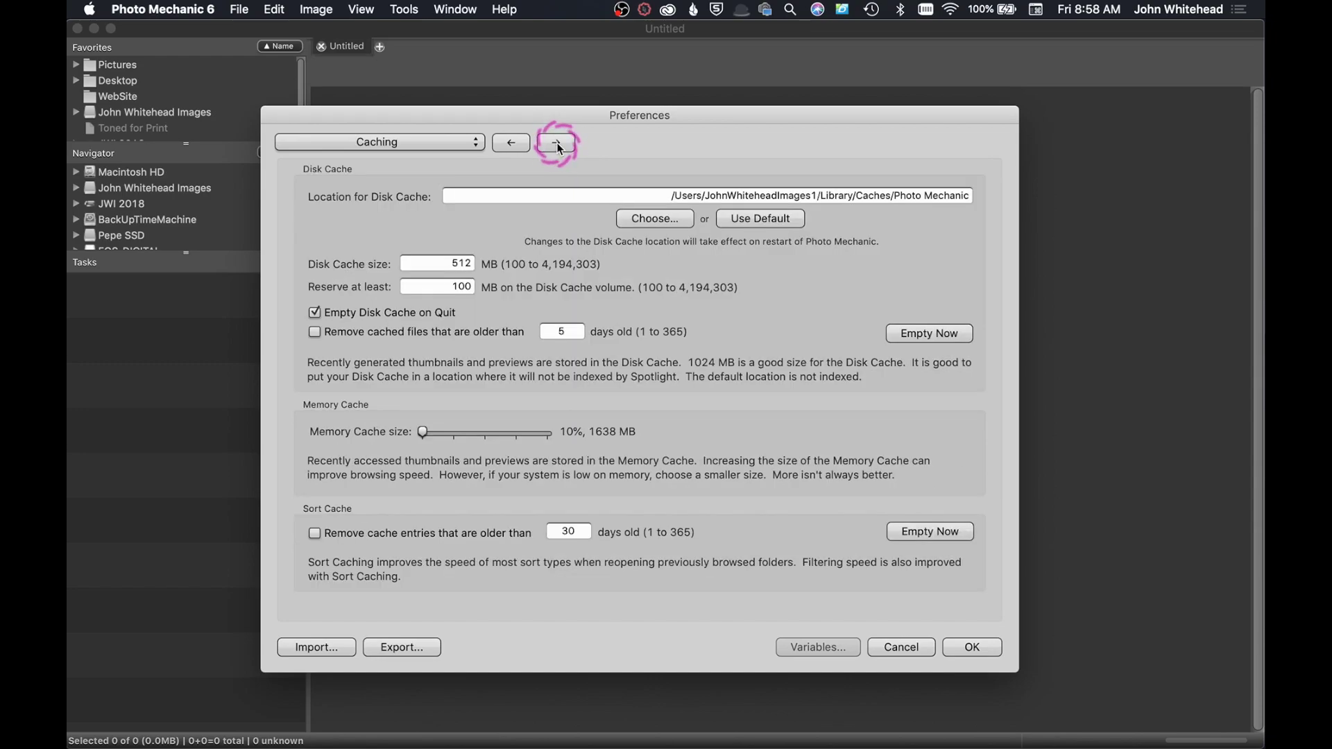
left_click(558, 144)
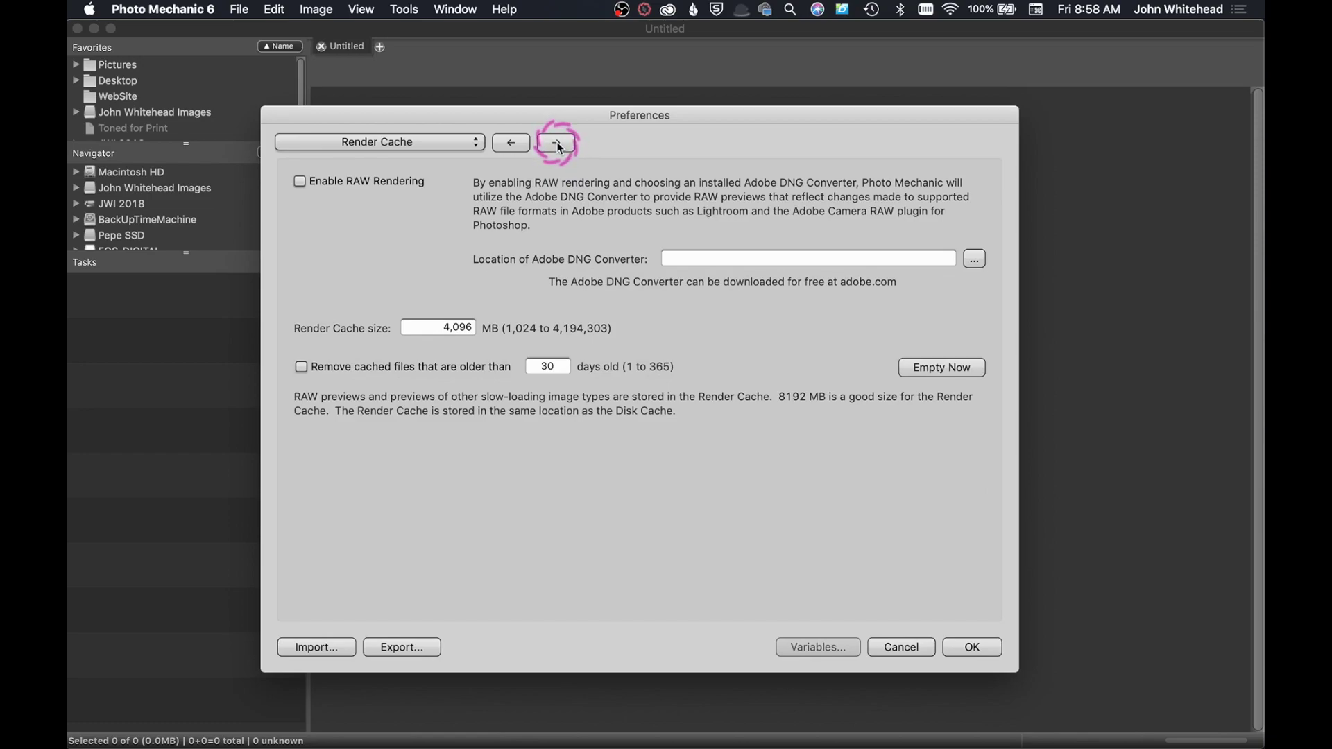
left_click(558, 144)
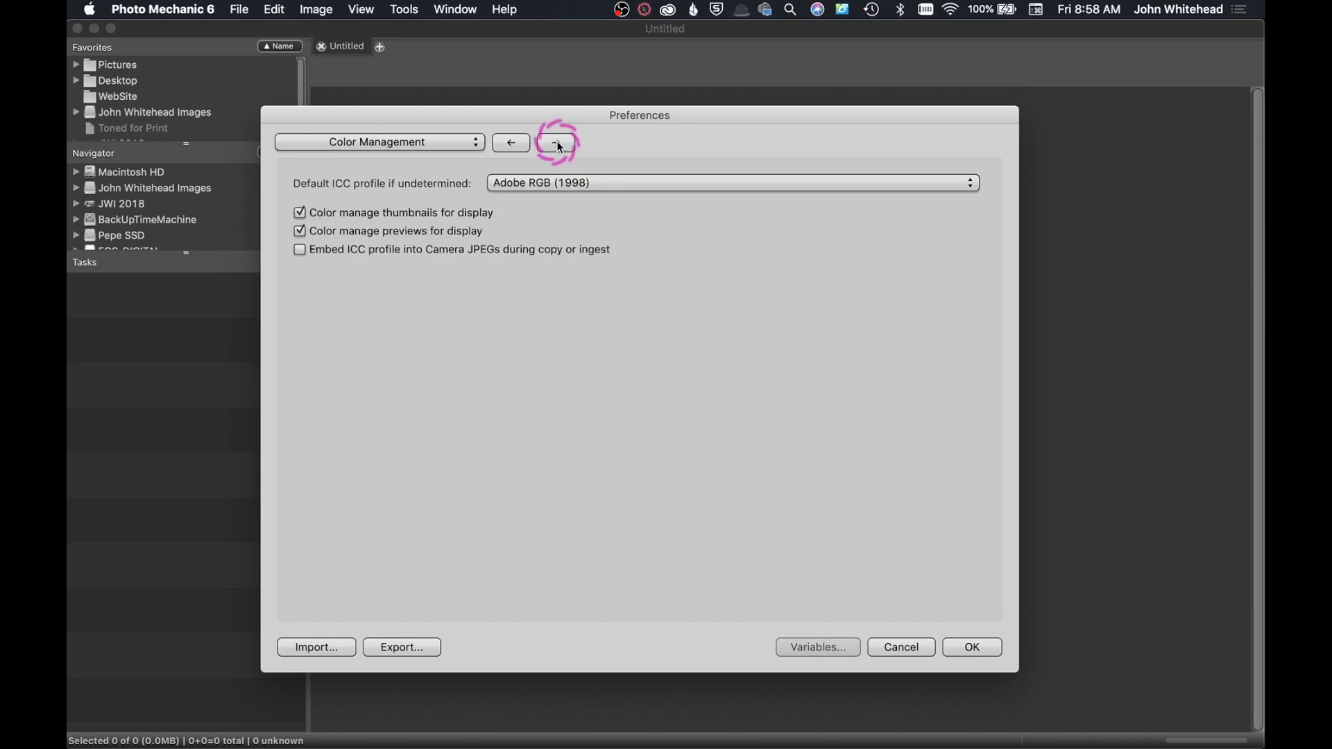
left_click(571, 183)
left_click(571, 183)
Step: Jump to the GPS and Accessibility pages, then accept and close the preferences
left_click(447, 132)
left_click(442, 154)
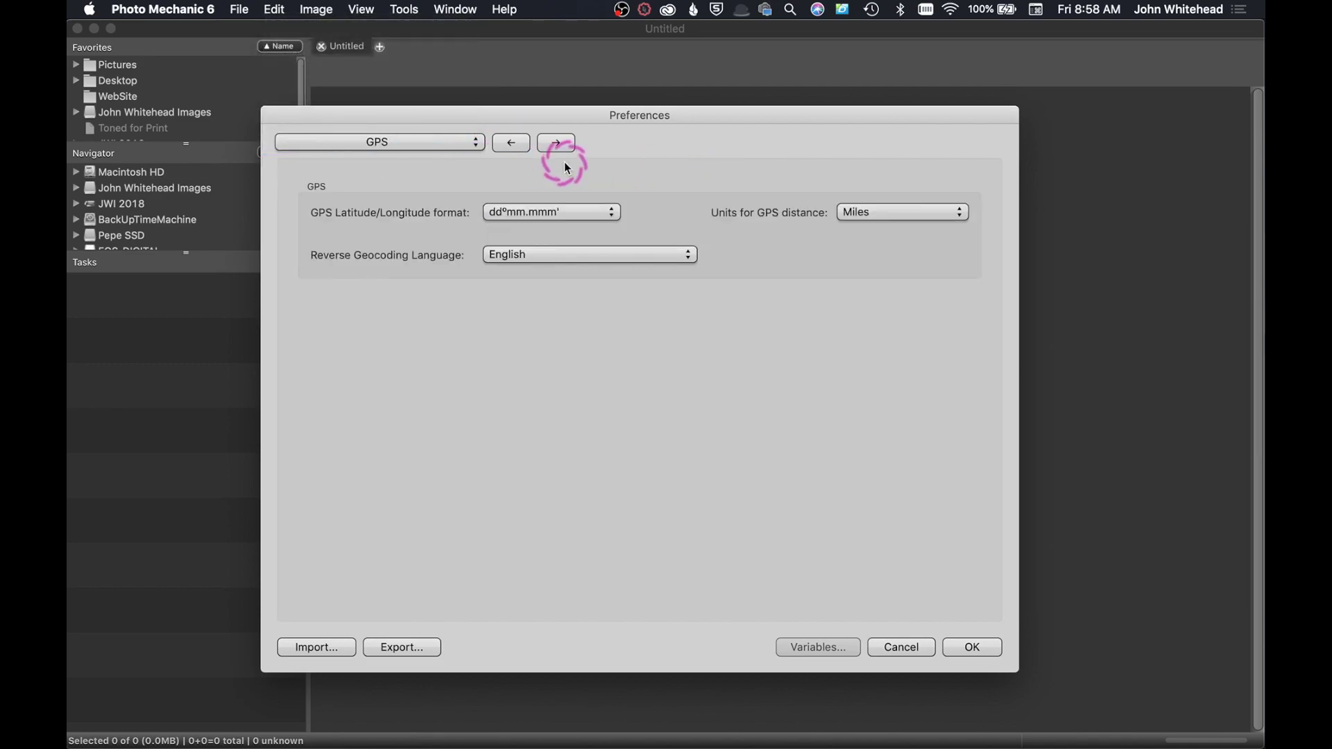
left_click(449, 142)
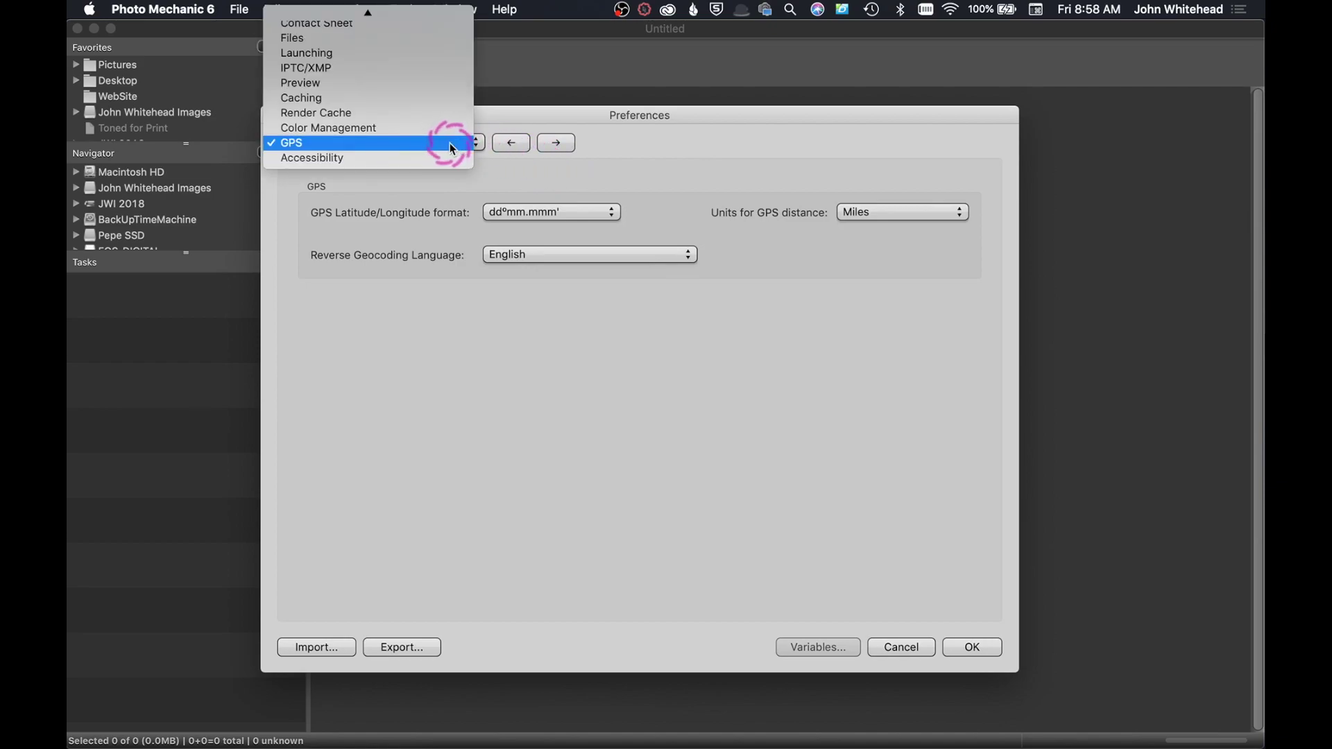
left_click(450, 158)
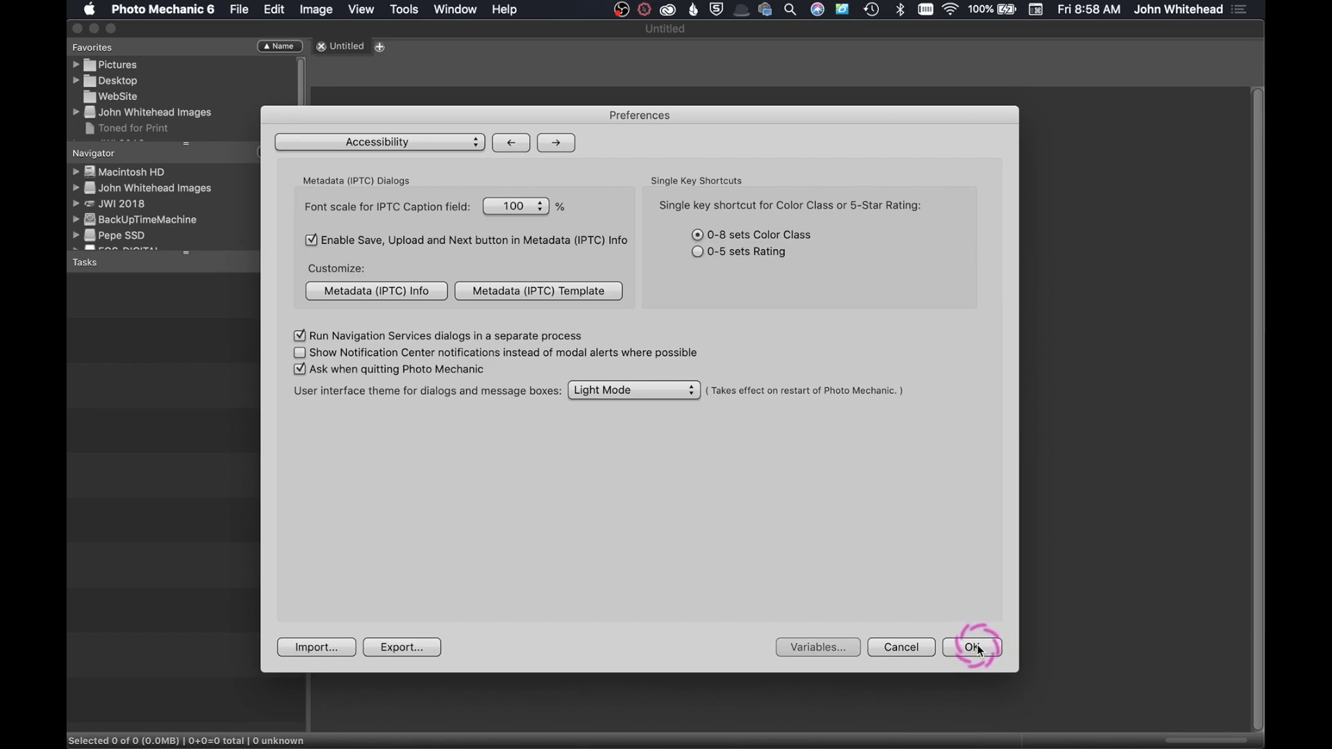
left_click(976, 649)
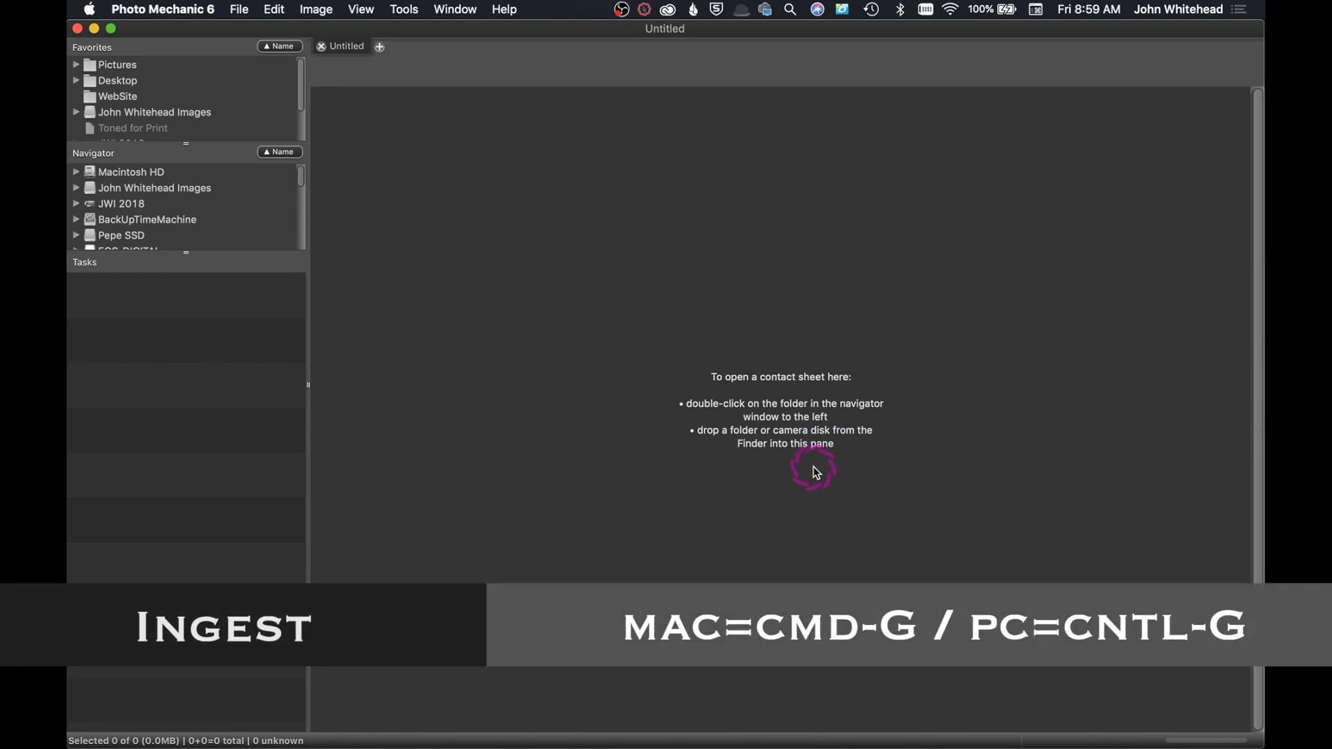
Step: Open the File menu to reach the Ingest command
left_click(242, 10)
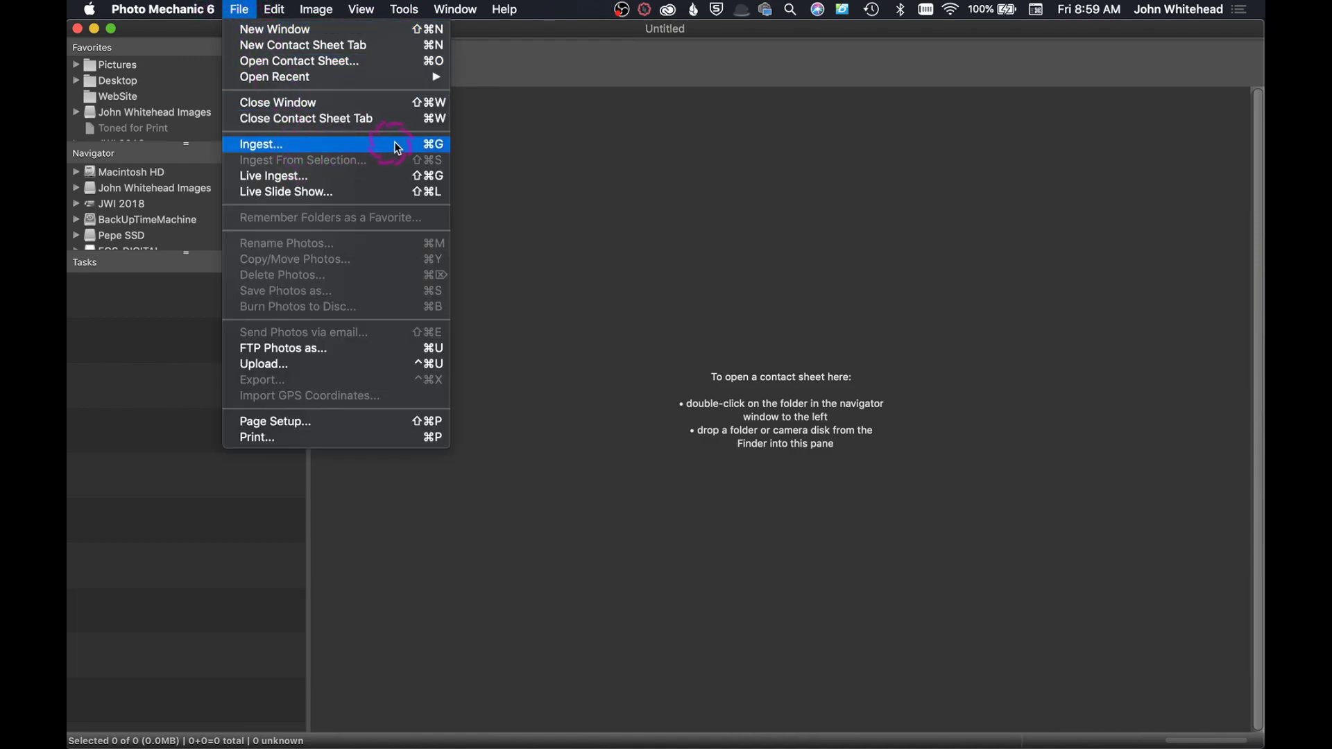
Step: Start an Ingest from the EOS_DIGITAL card (72.8 MB) and view the source folder structure options
left_click(434, 147)
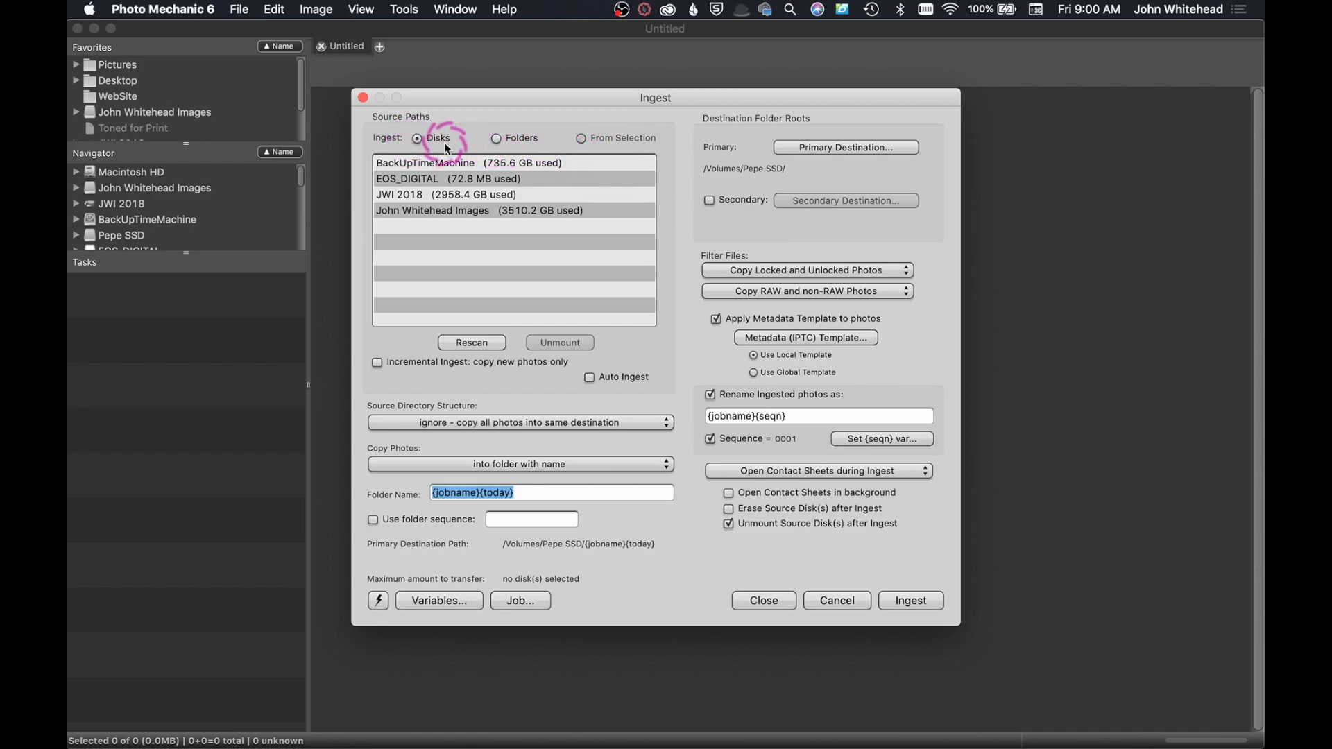
left_click(435, 181)
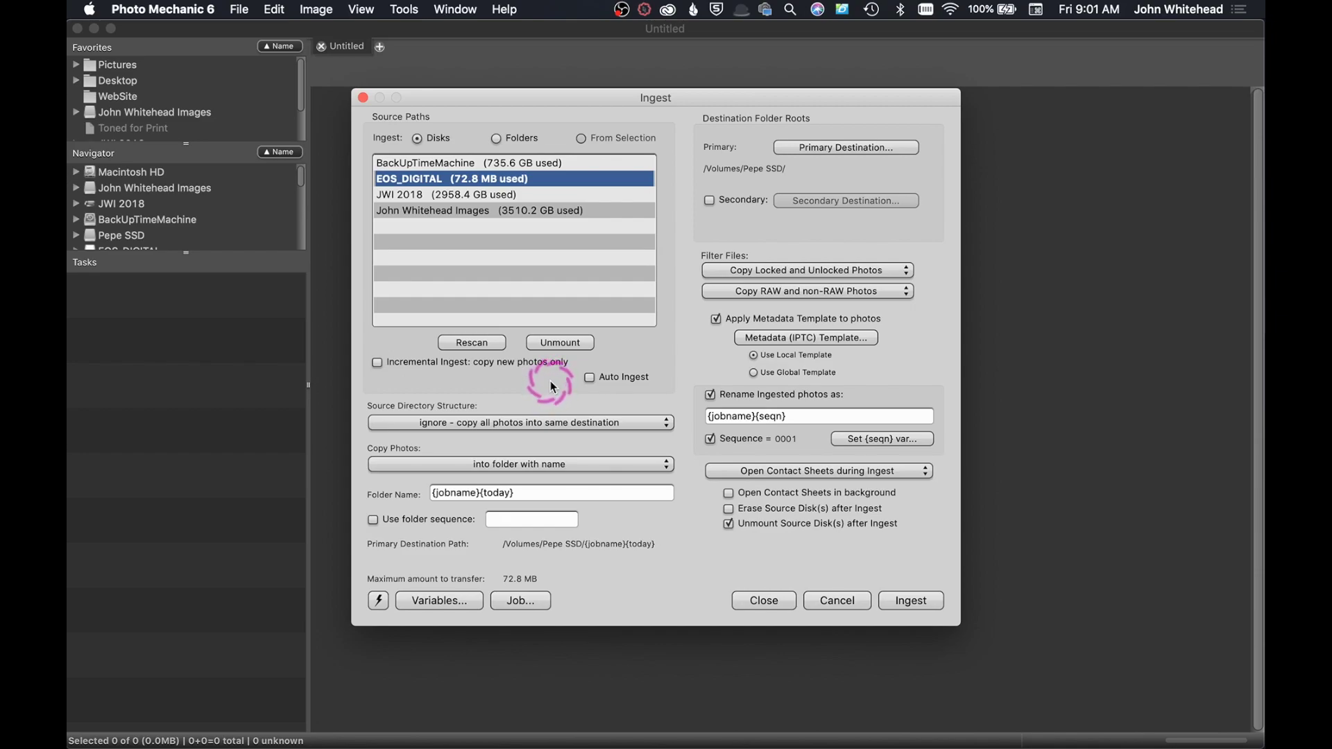
left_click(508, 432)
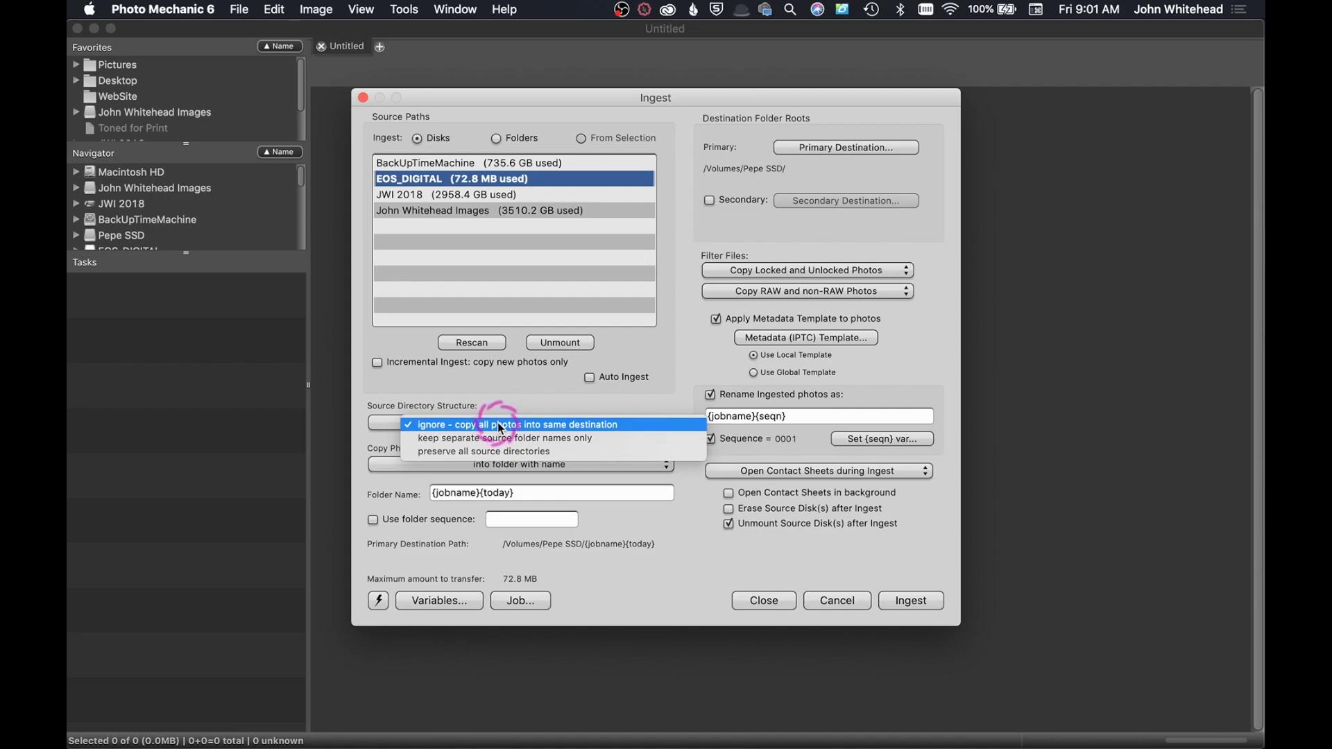
Step: Keep 'ignore - copy all photos into same destination' and 'into folder with name', then list naming variables
left_click(500, 425)
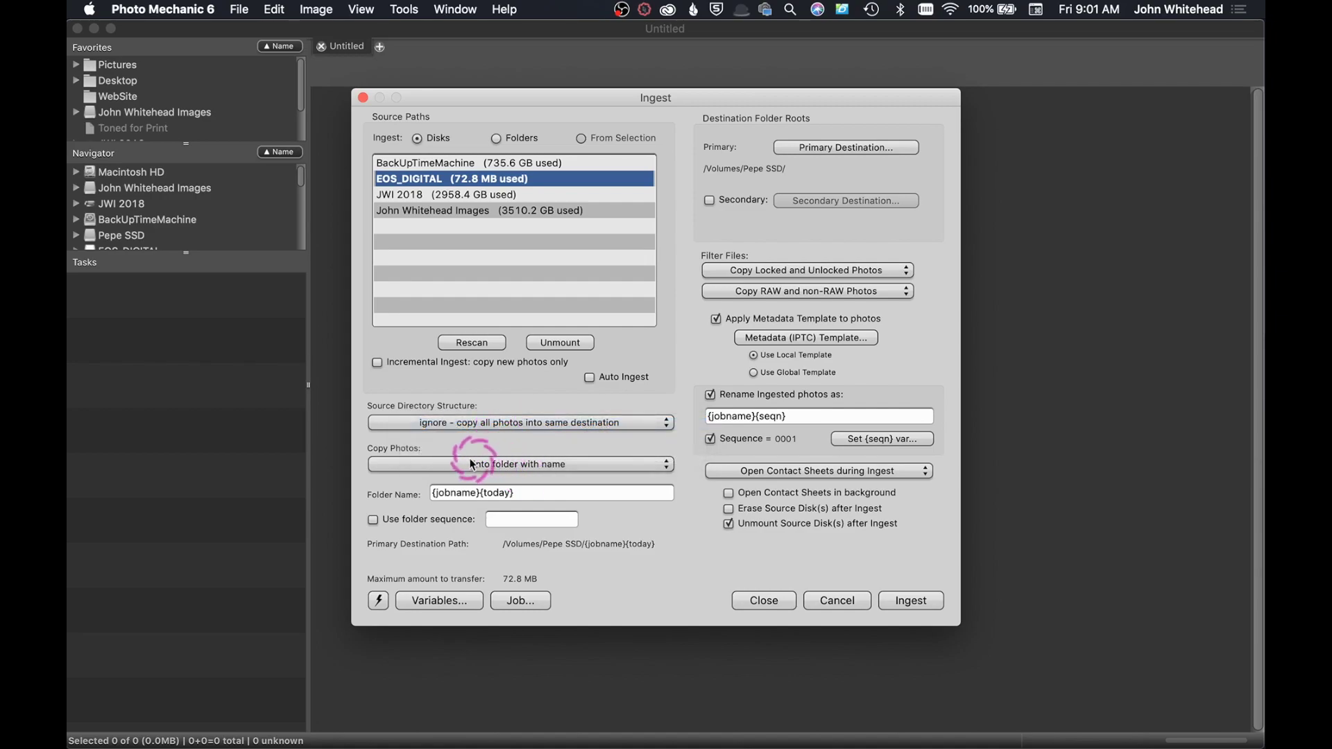
left_click(533, 466)
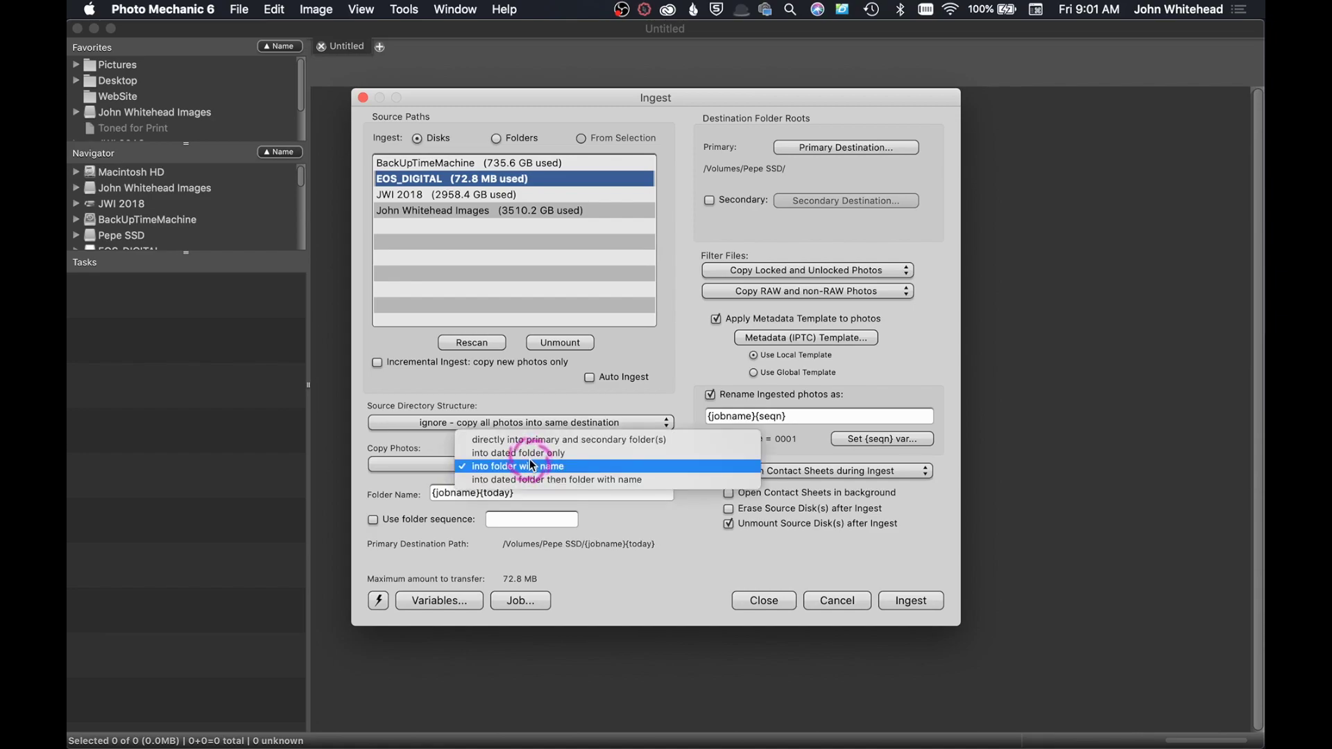
left_click(532, 467)
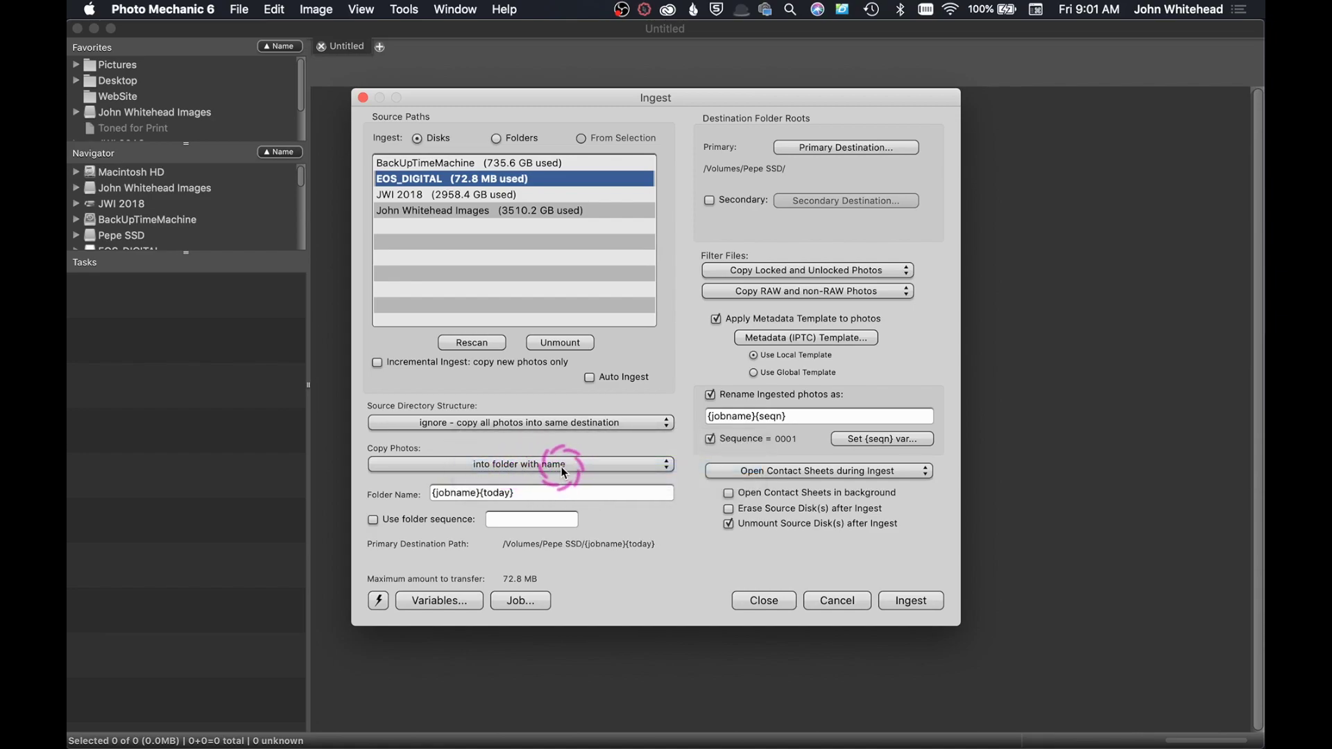
left_click(604, 461)
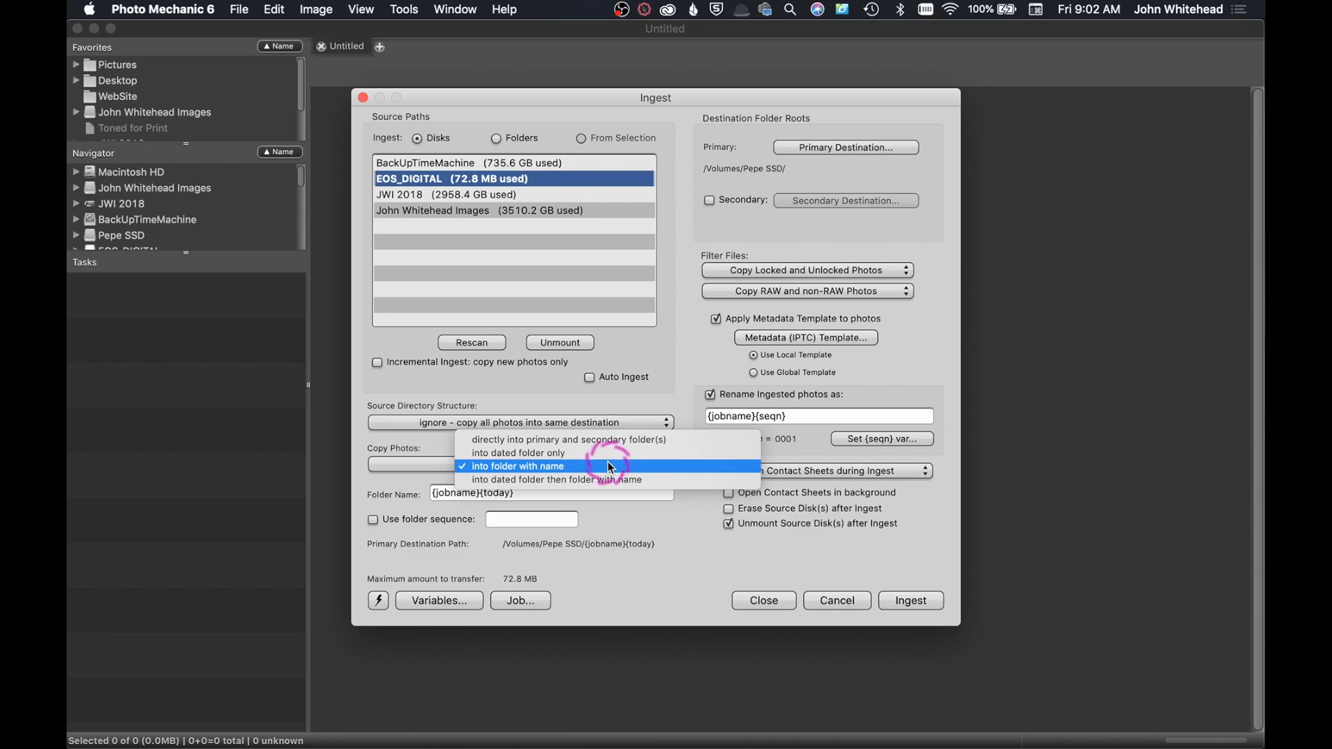
left_click(609, 466)
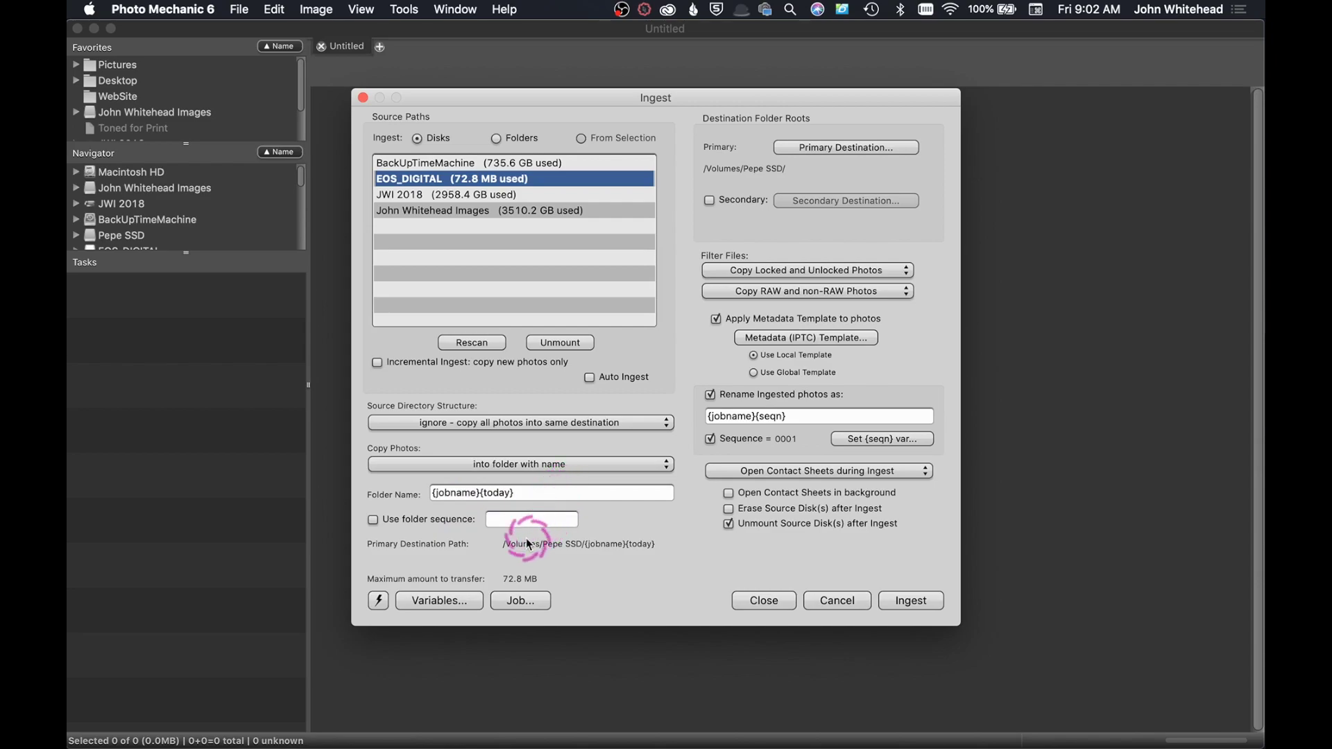
left_click(439, 600)
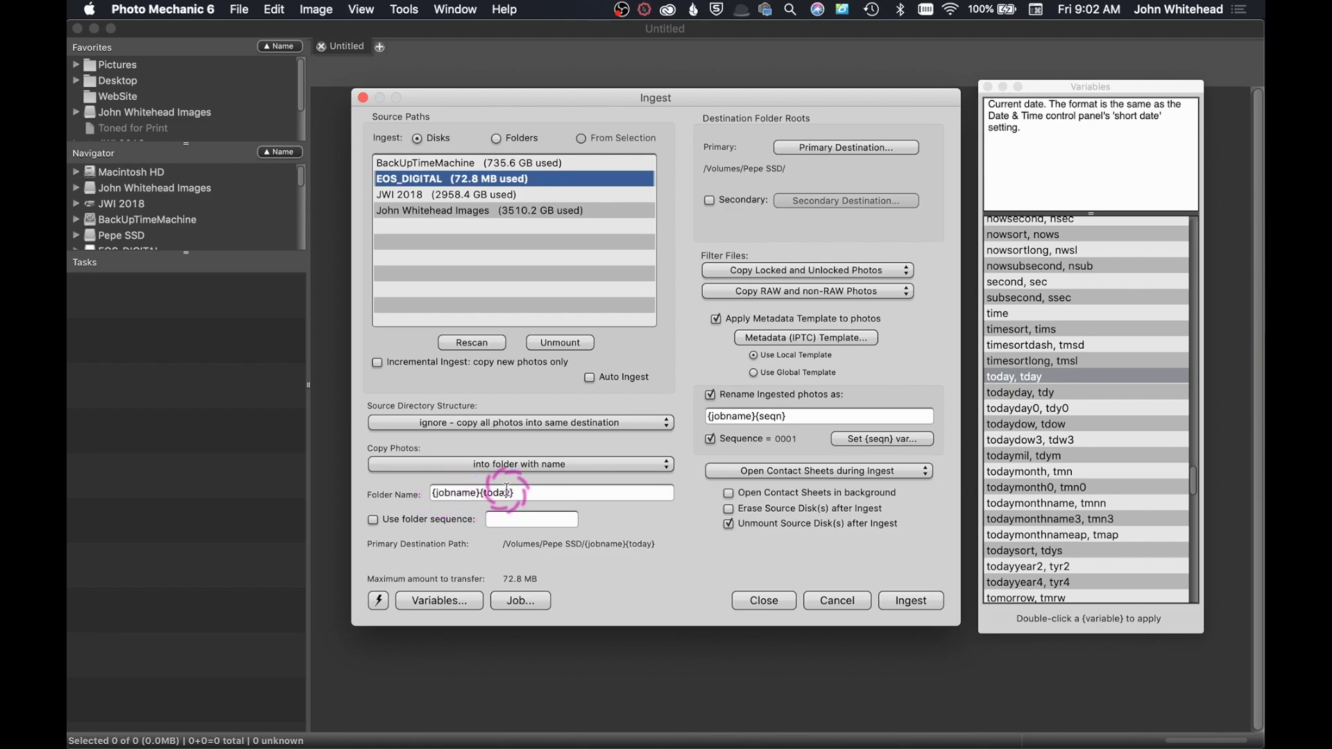
left_click_drag(524, 497, 317, 479)
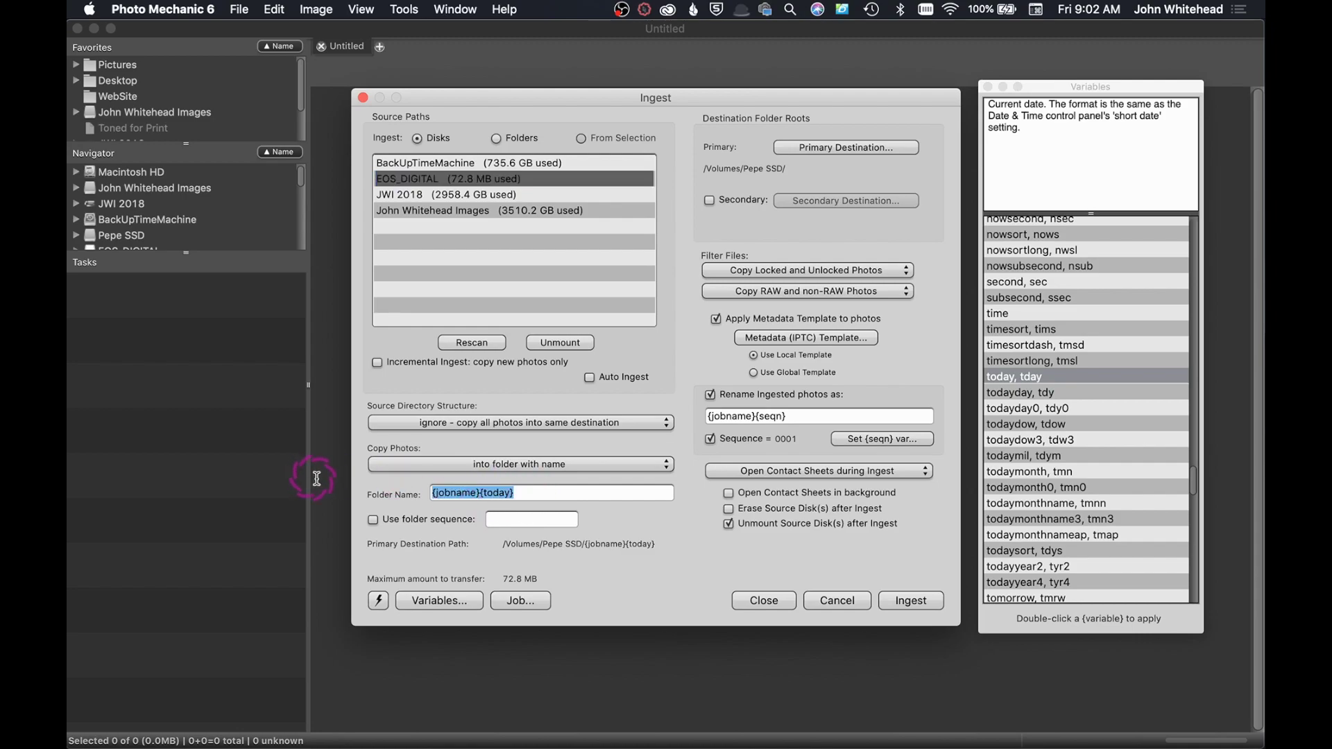
key("BackSpace")
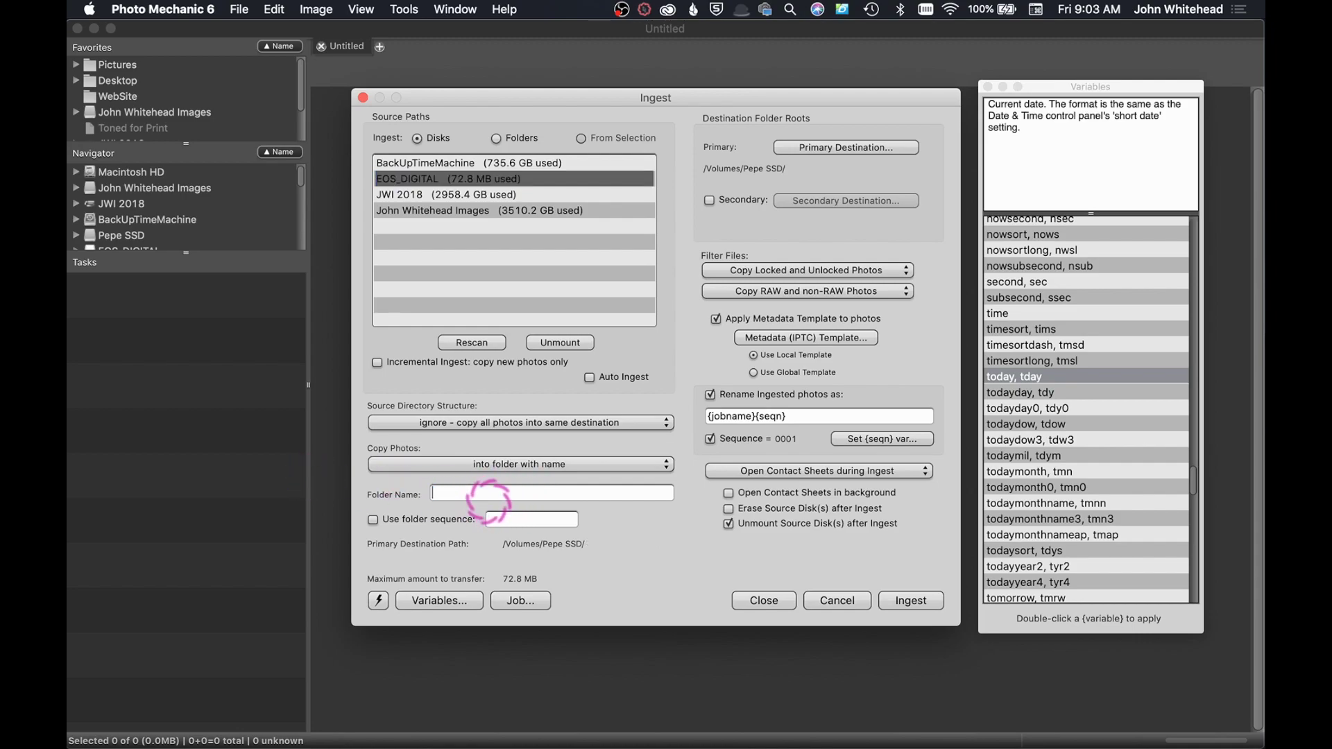
scroll(1104, 415, "down", 5)
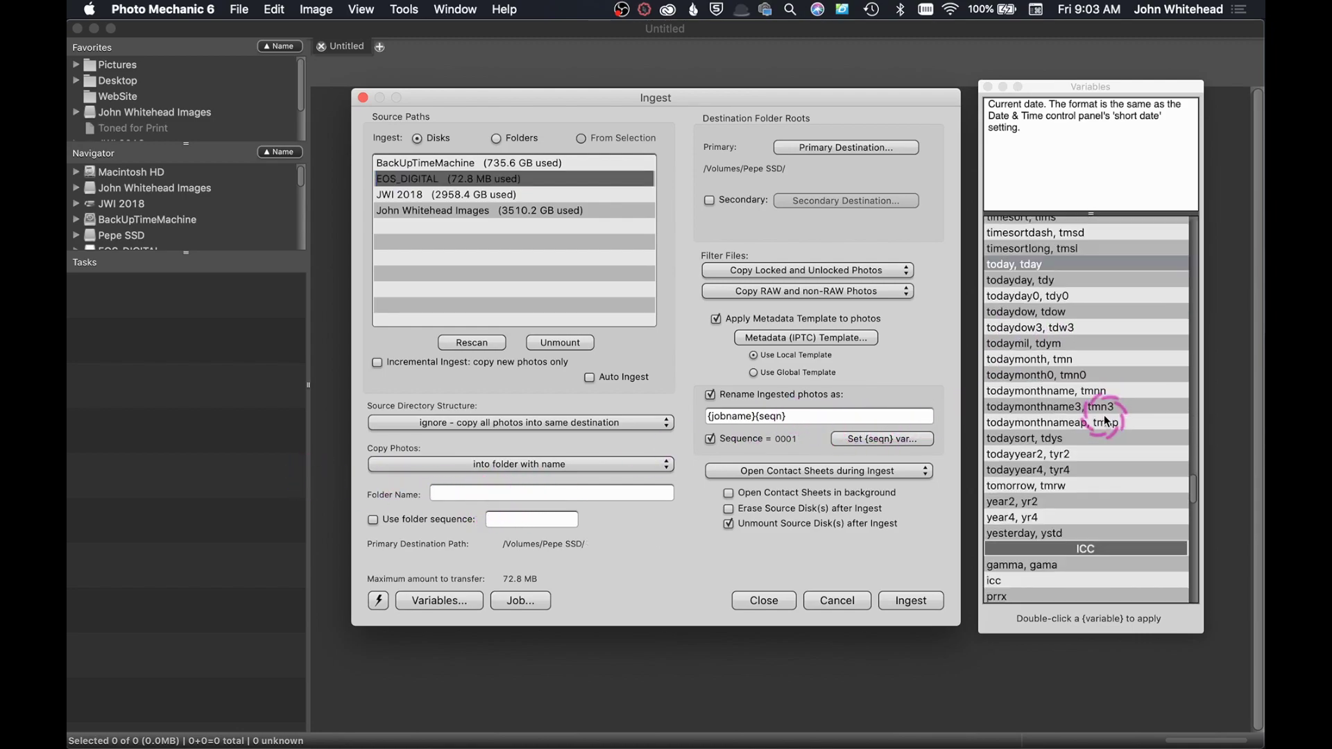
scroll(1104, 414, "down", 3)
scroll(1105, 420, "down", 12)
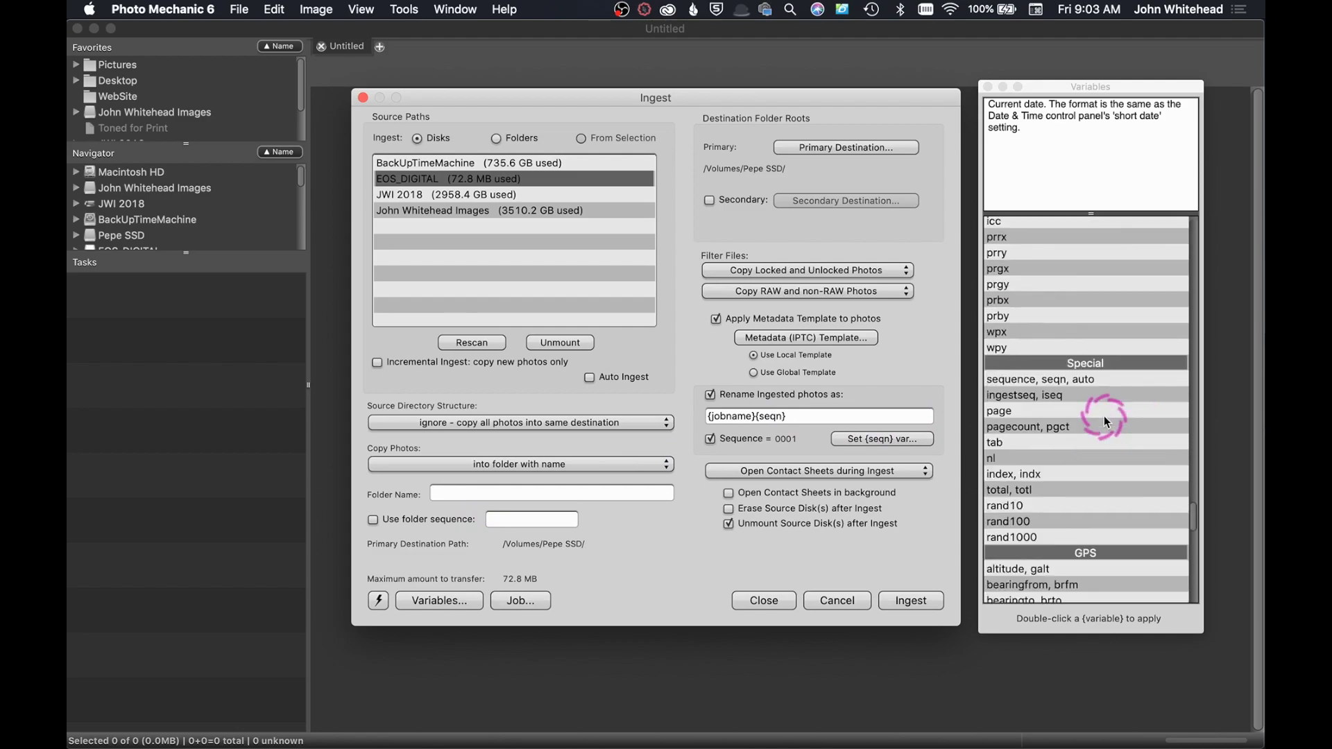
scroll(1104, 420, "down", 5)
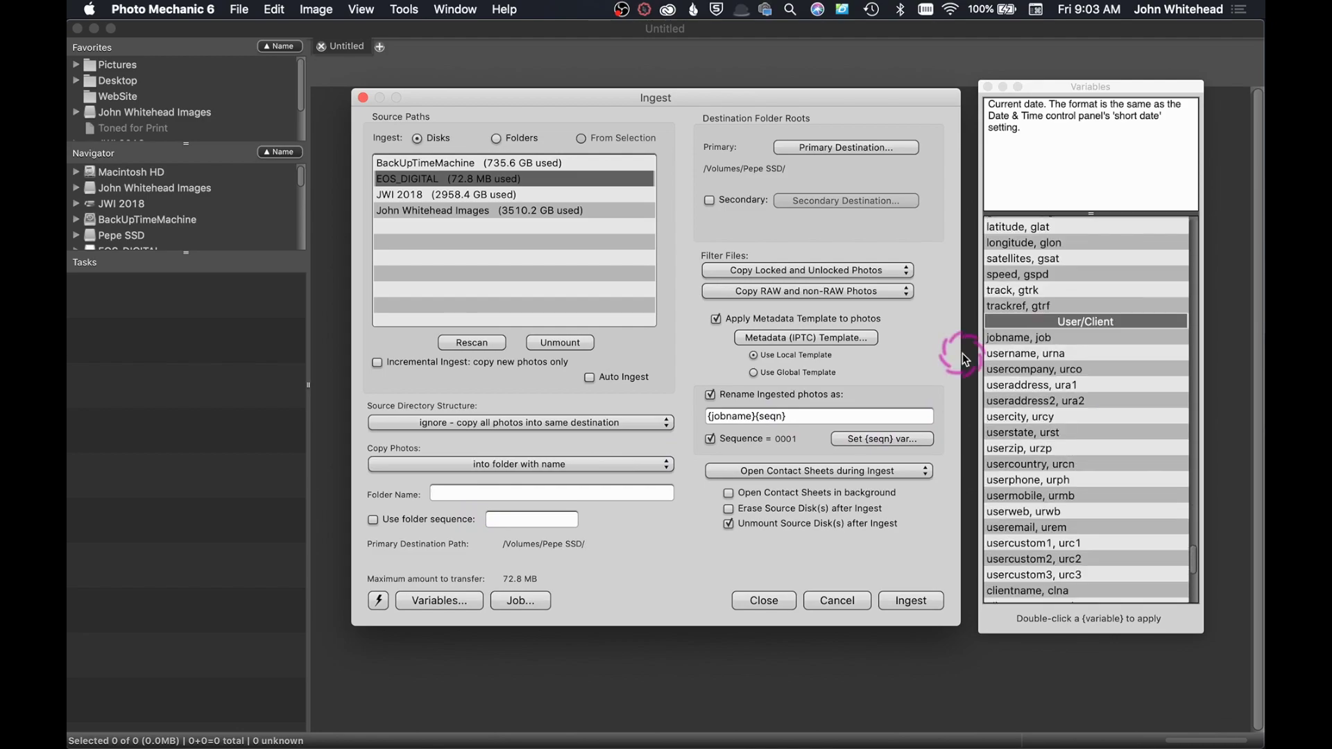
double_click(1009, 339)
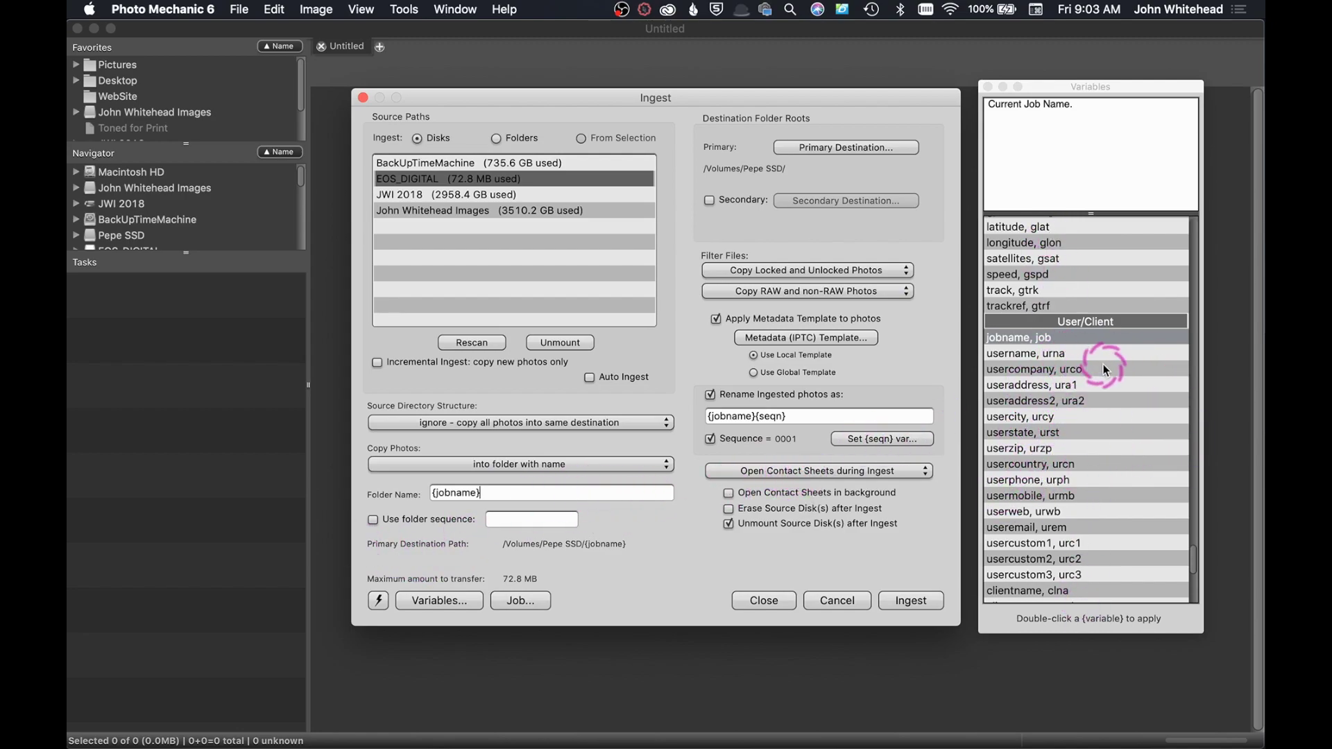
scroll(1103, 364, "up", 5)
scroll(1101, 367, "up", 10)
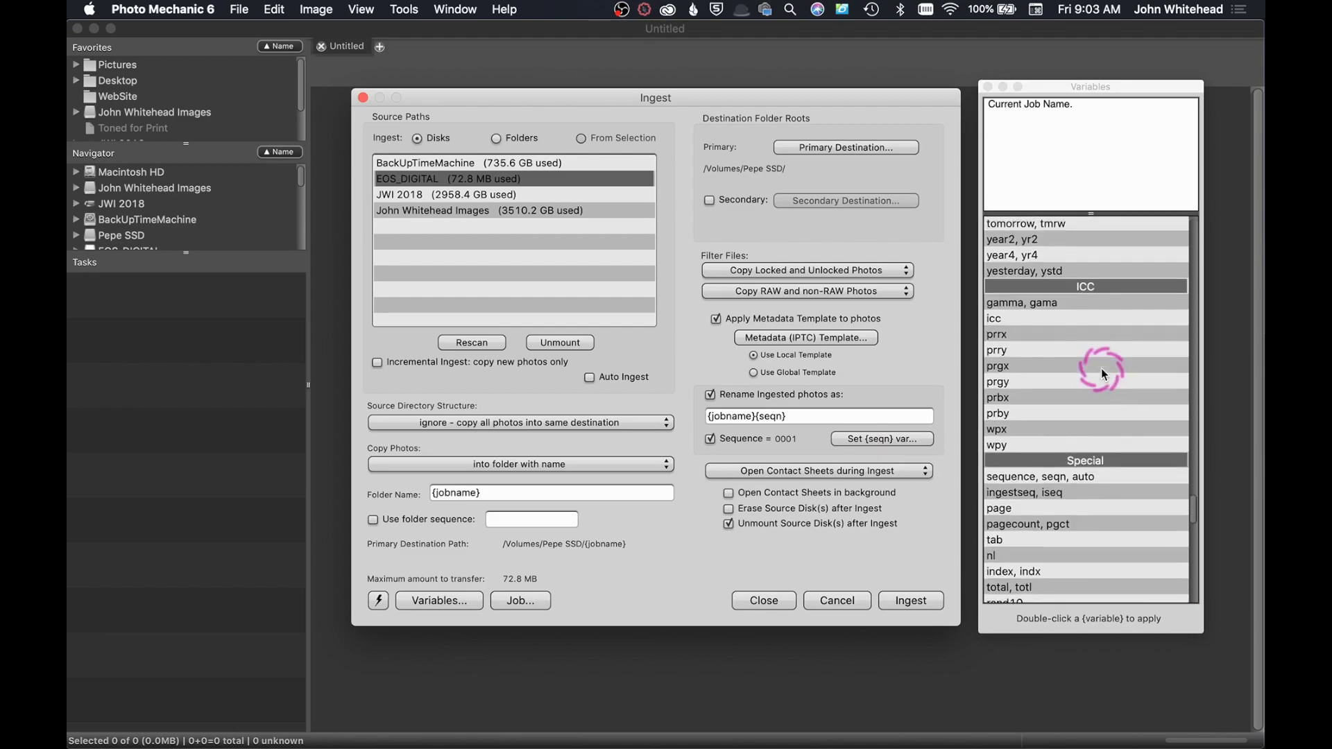
scroll(1101, 368, "up", 8)
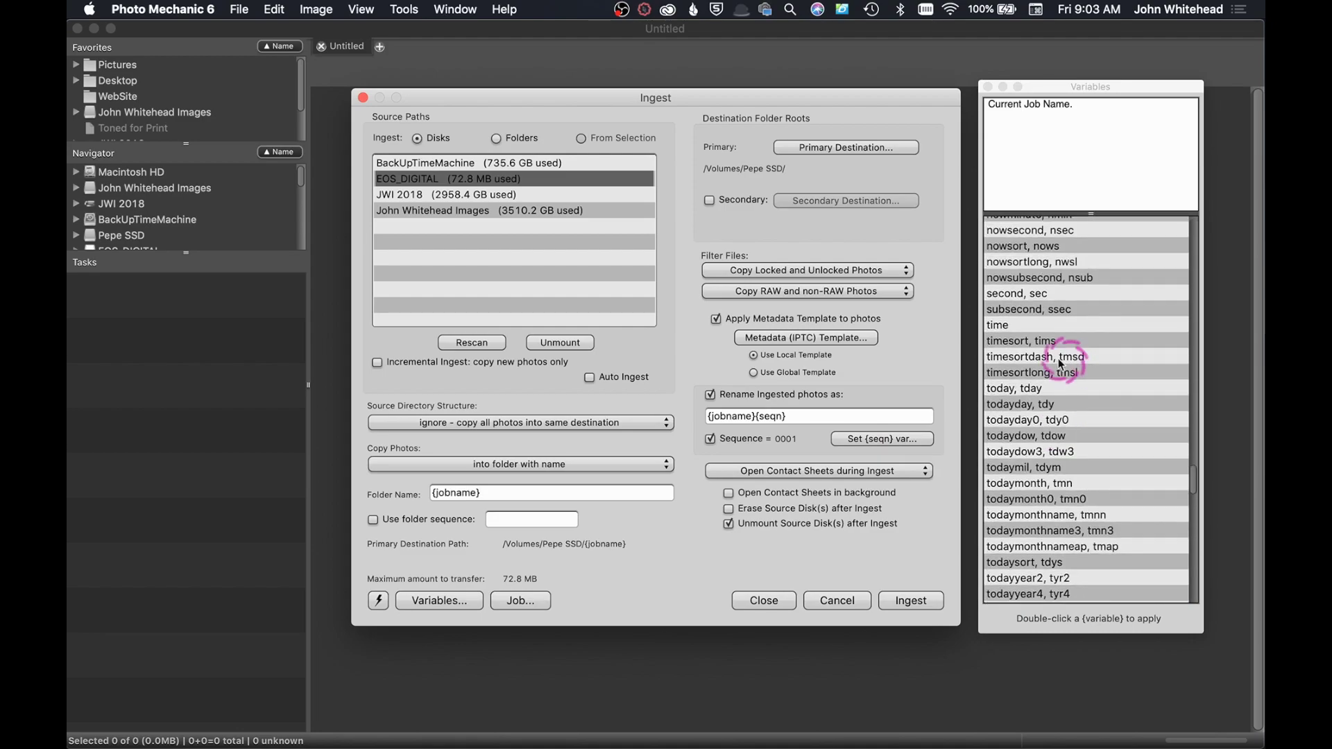
double_click(1004, 390)
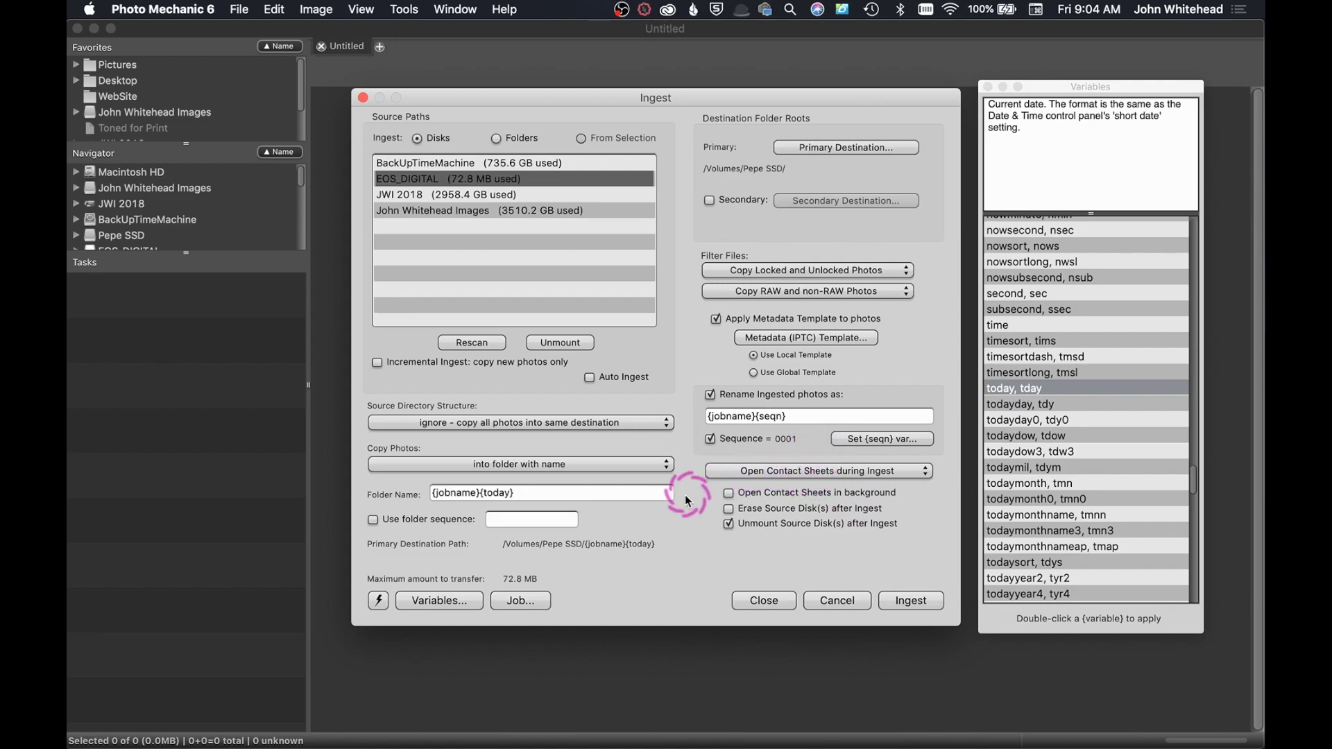
left_click_drag(670, 493, 381, 530)
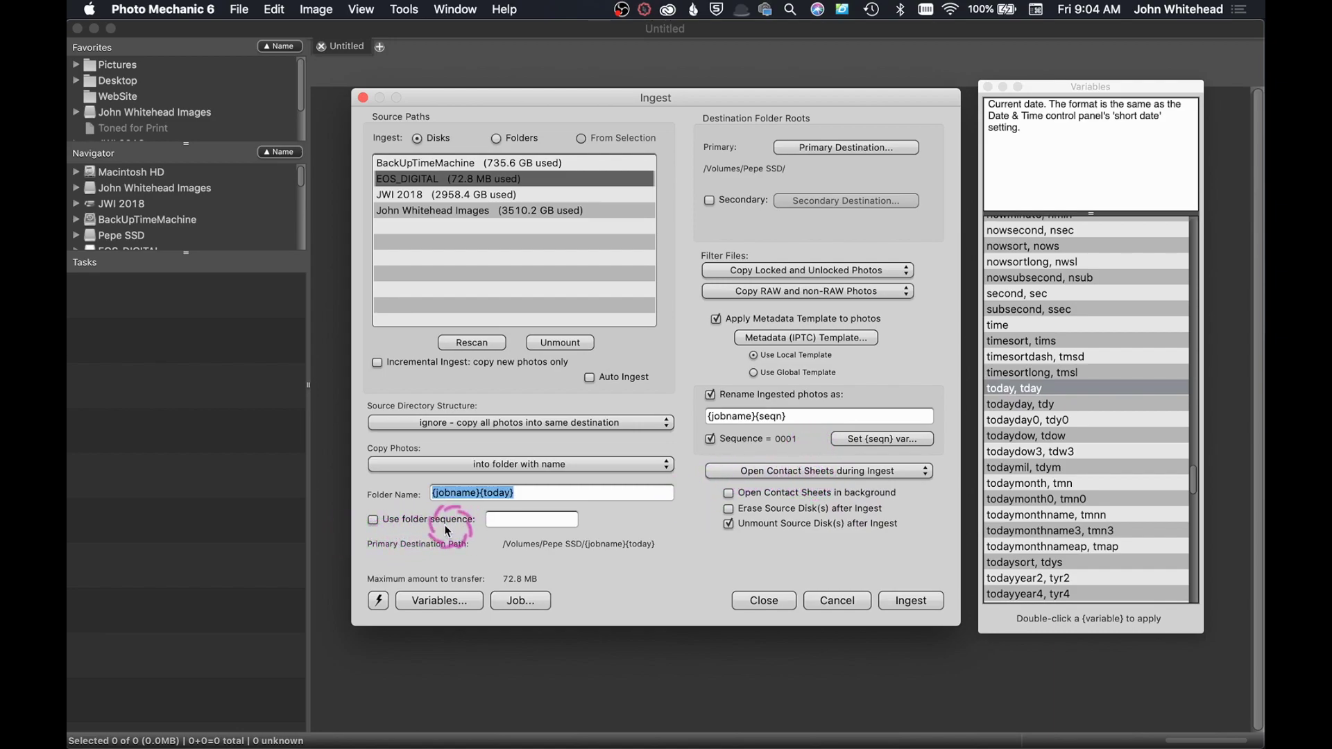
left_click(373, 520)
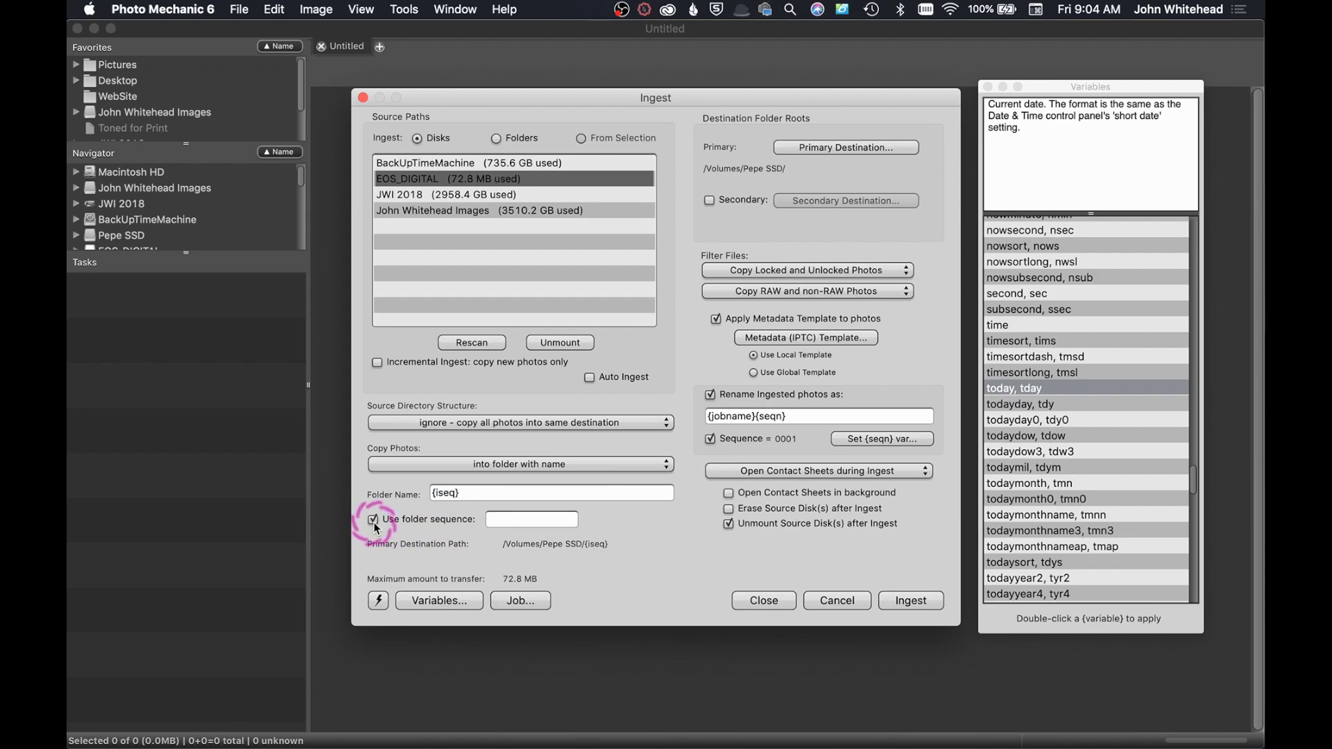
left_click(374, 520)
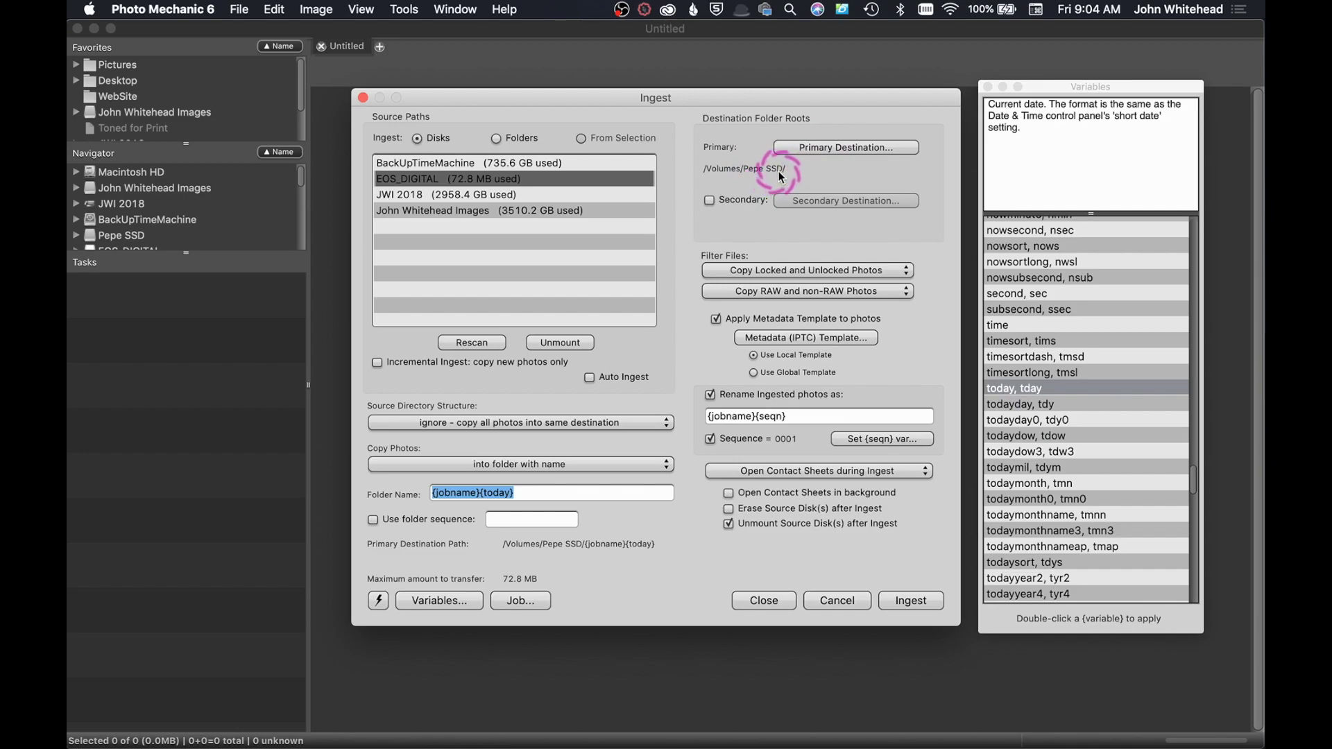
left_click(709, 200)
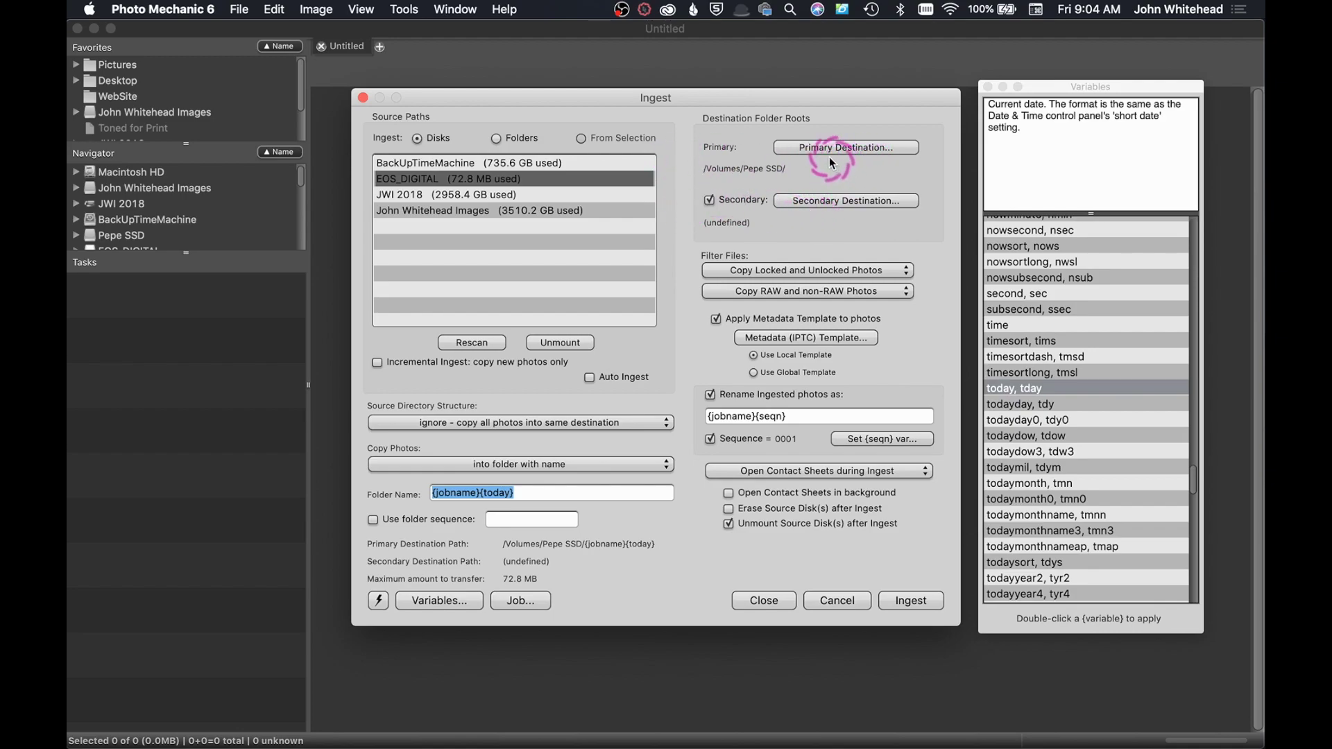
left_click(709, 200)
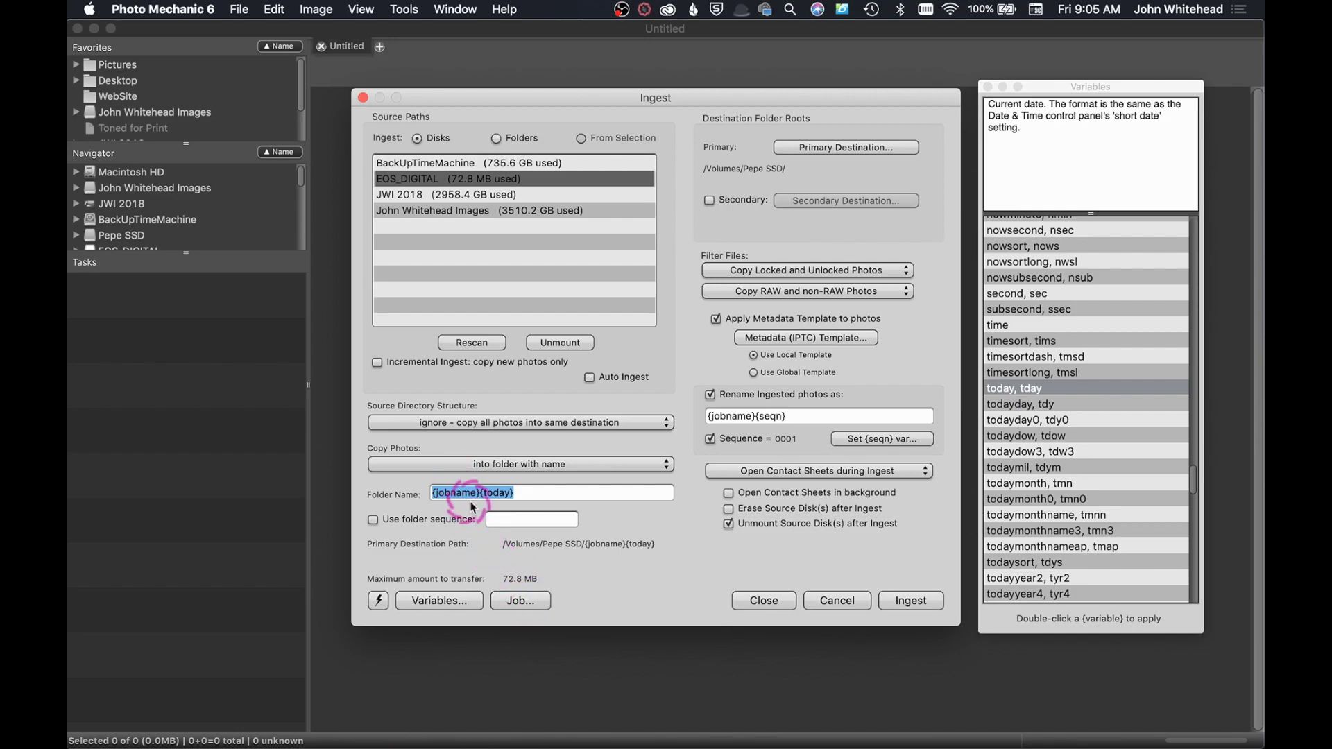
Step: Review the User / Client Variables with job name PhotoMechanic and confirm them with OK
left_click(527, 601)
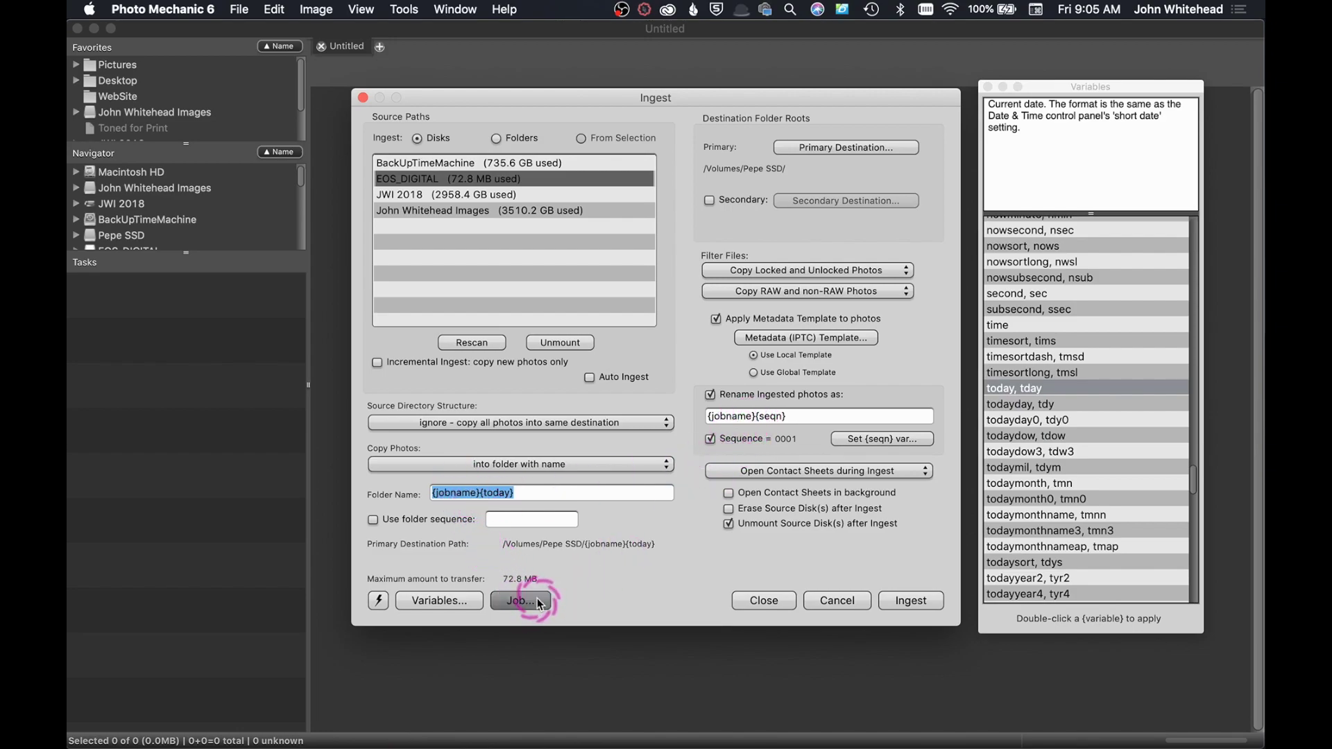
left_click_drag(818, 92, 563, 99)
left_click(517, 154)
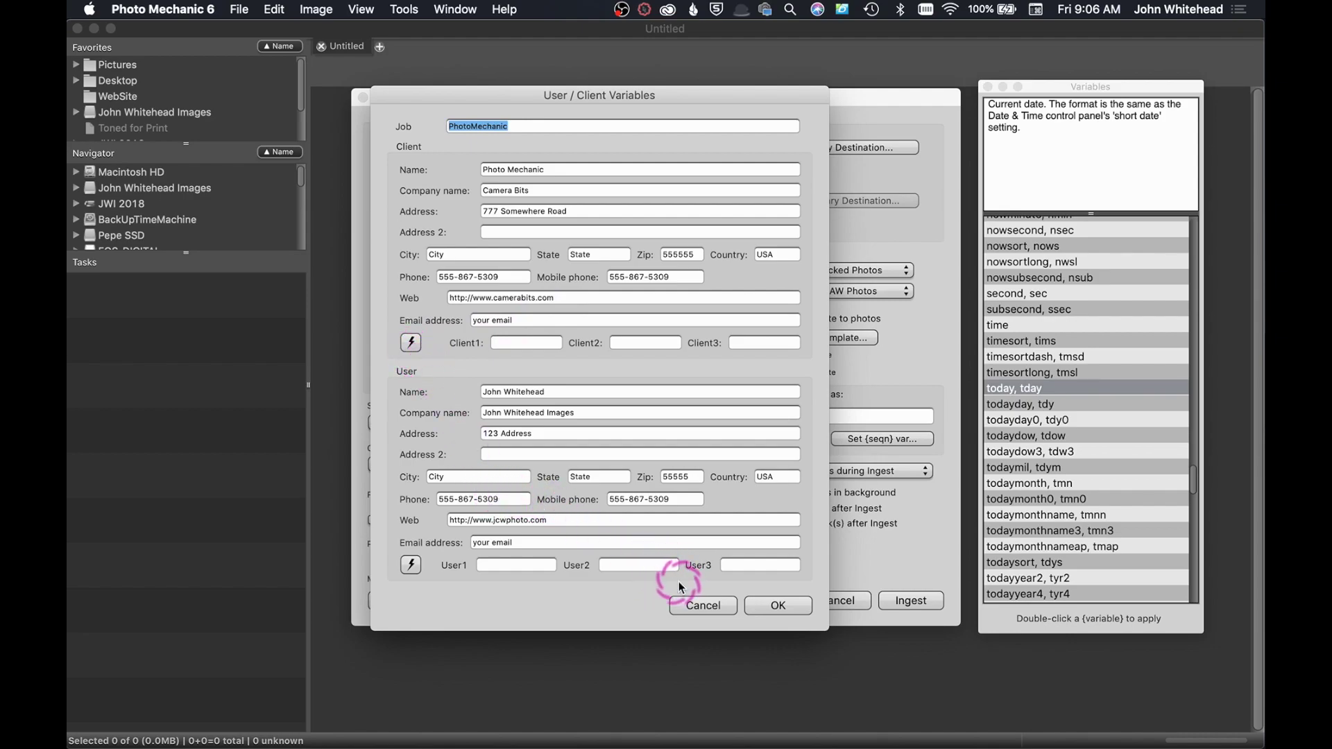
left_click(778, 605)
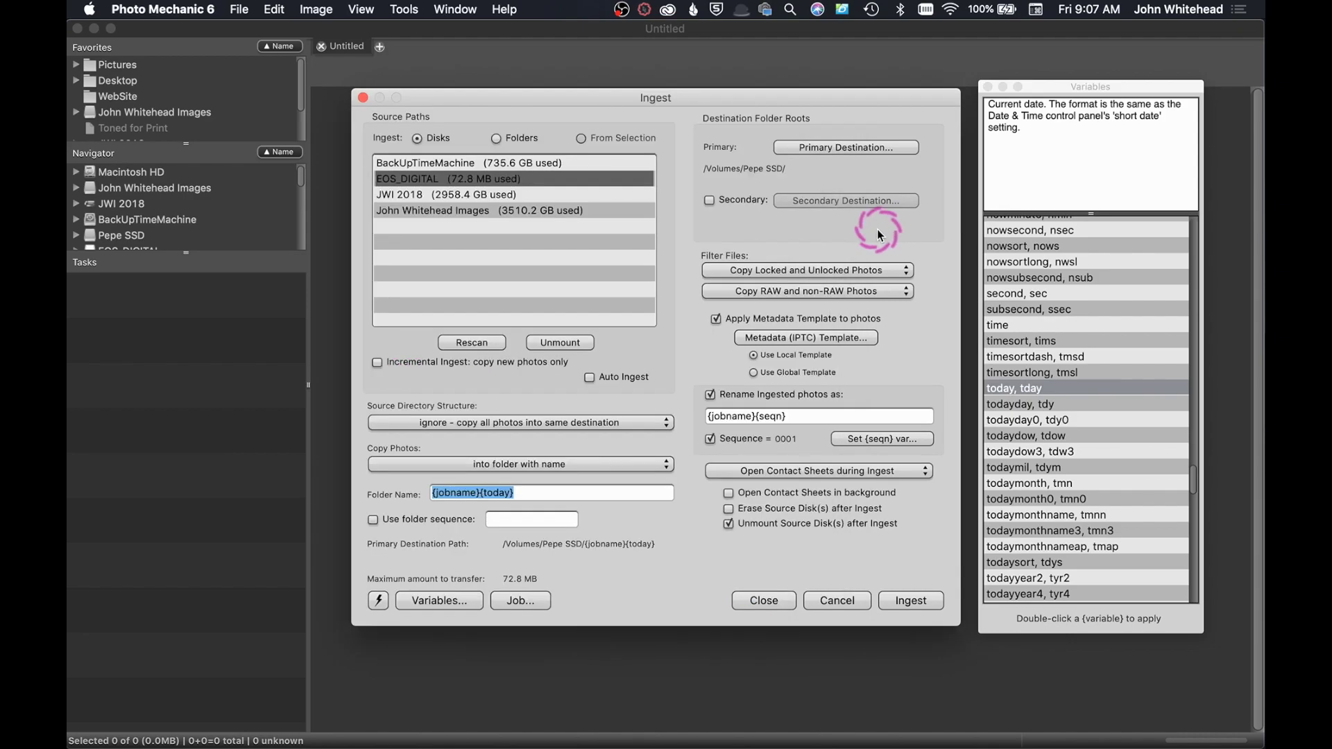
Step: Leave both file filters copying locked and unlocked, RAW and non-RAW photos
left_click(825, 275)
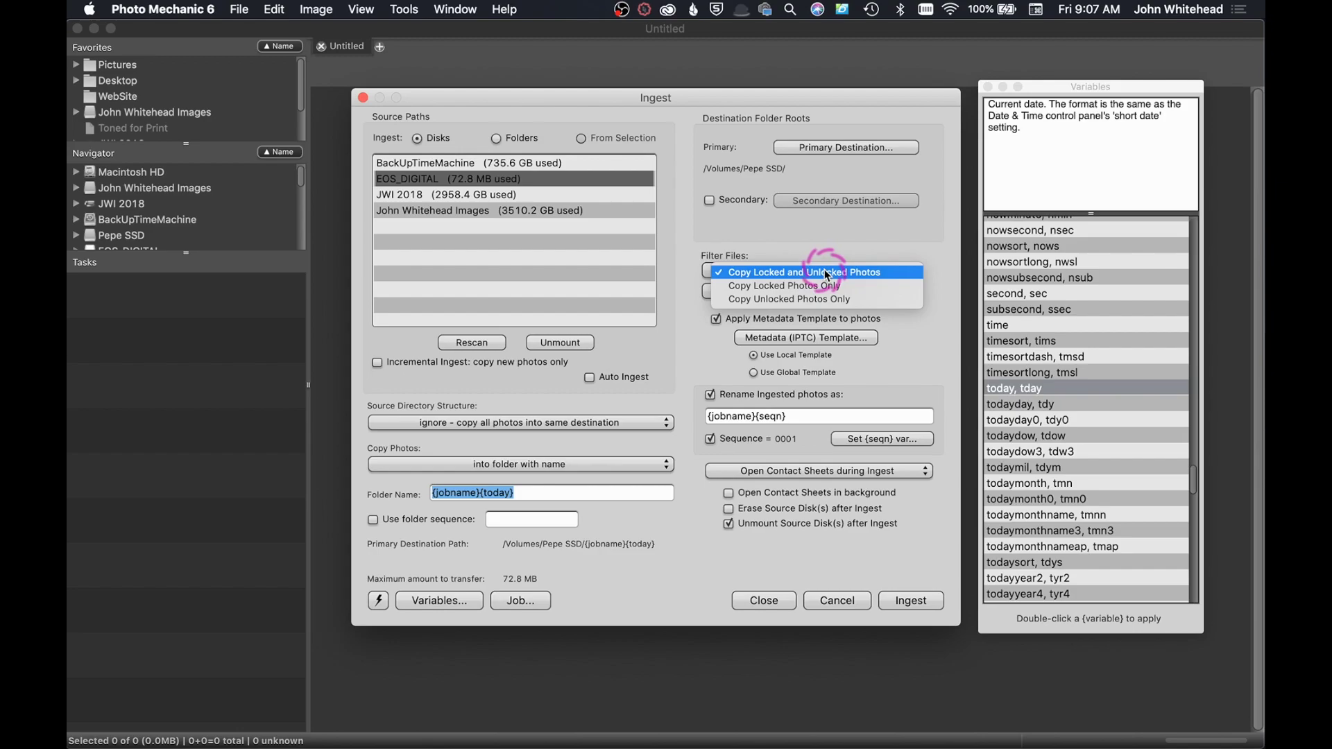
left_click(826, 273)
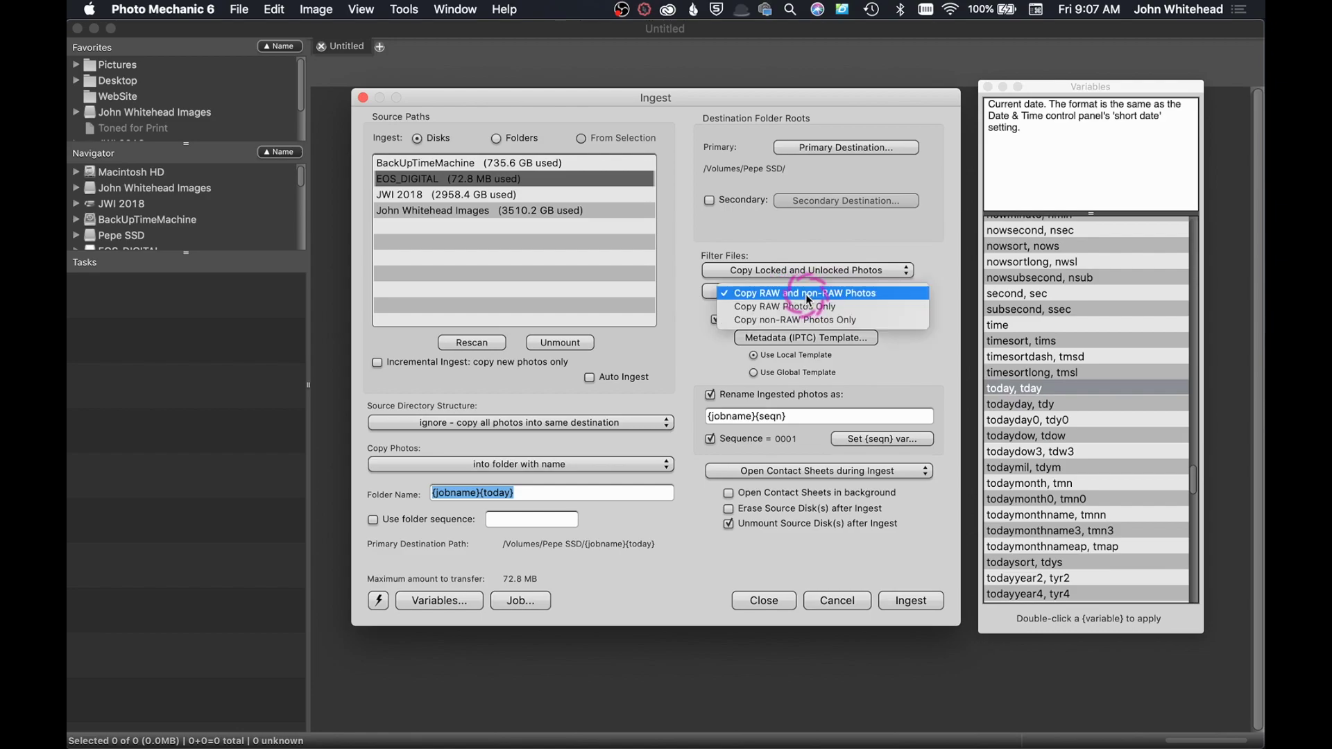
left_click(809, 292)
left_click(809, 299)
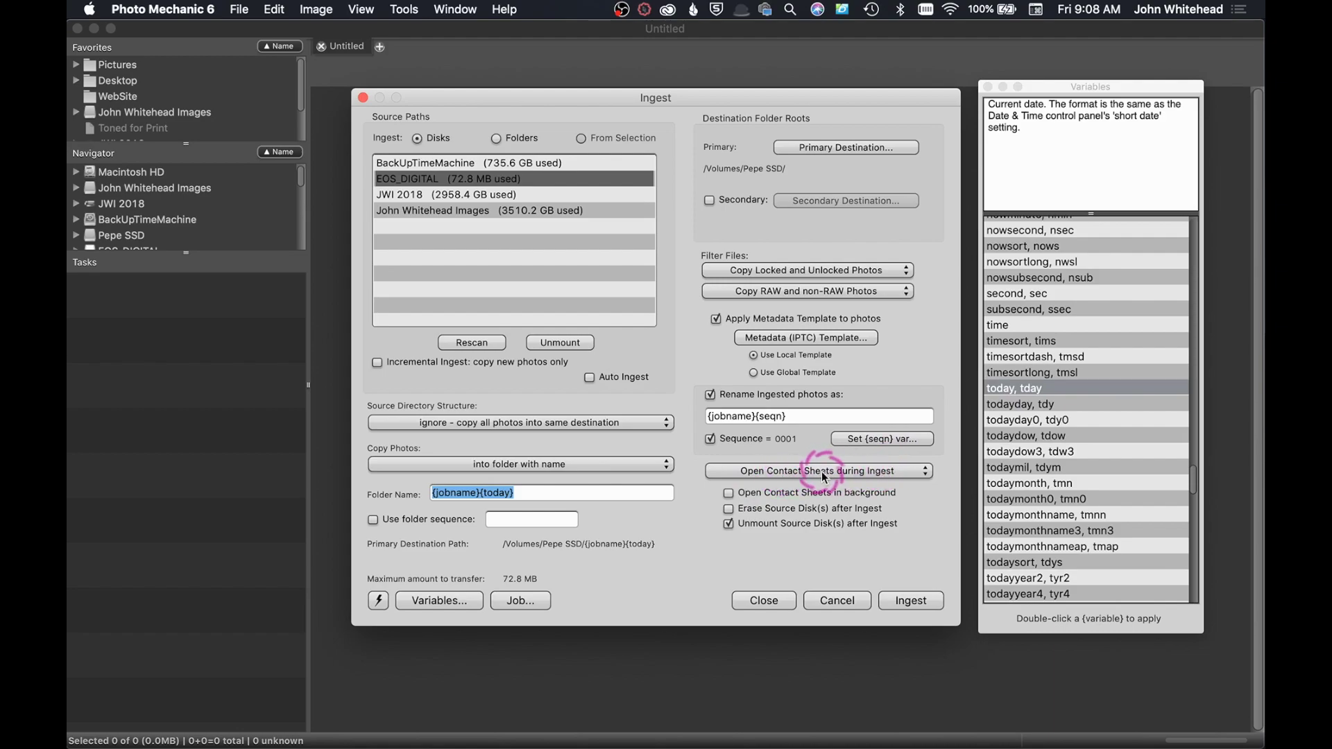
left_click(842, 476)
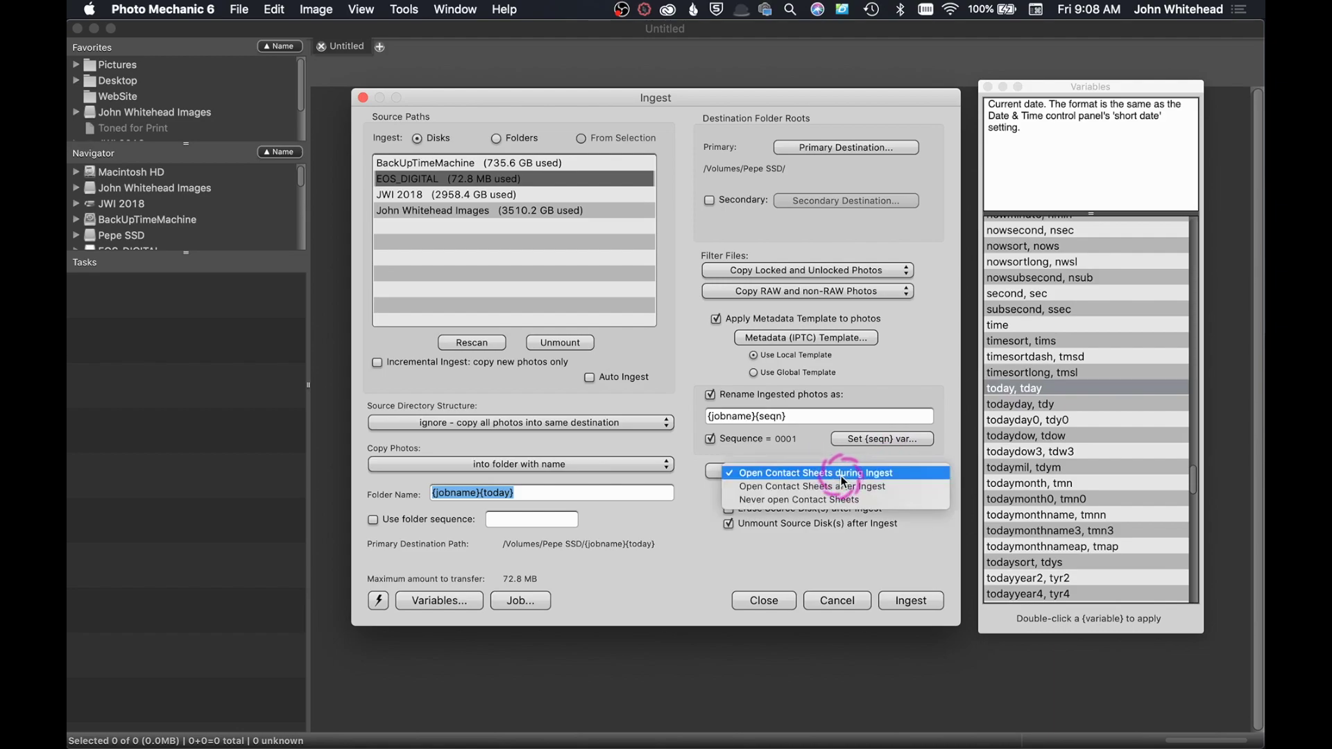
left_click(804, 473)
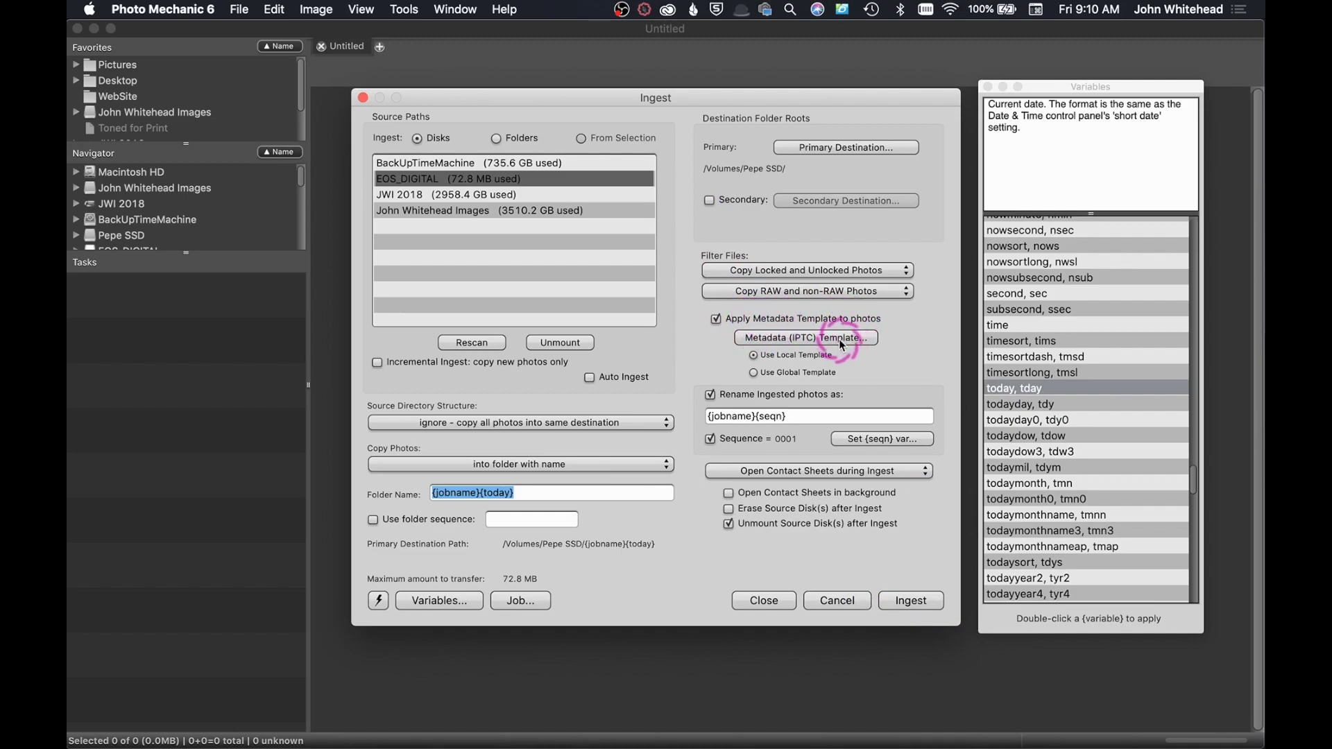
left_click(987, 87)
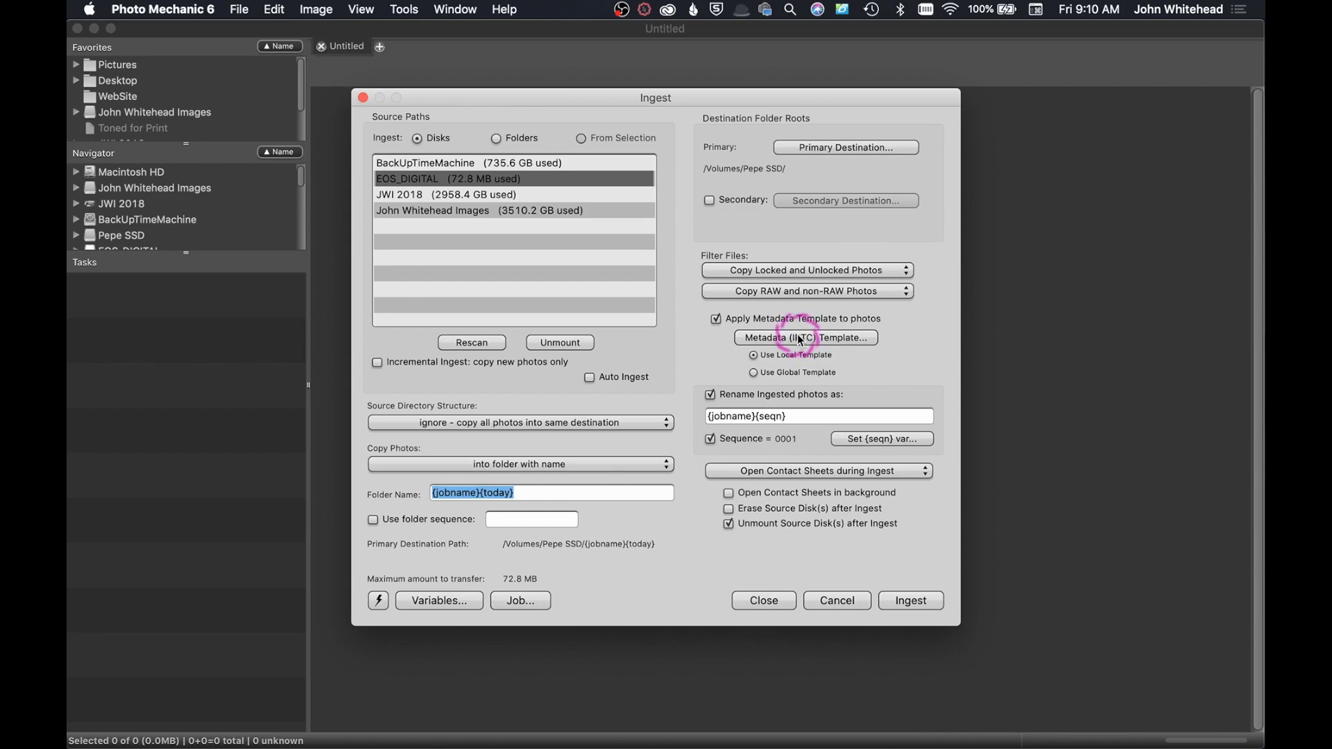
Step: Open the Metadata (IPTC) Template from the Ingest dialog
left_click(800, 338)
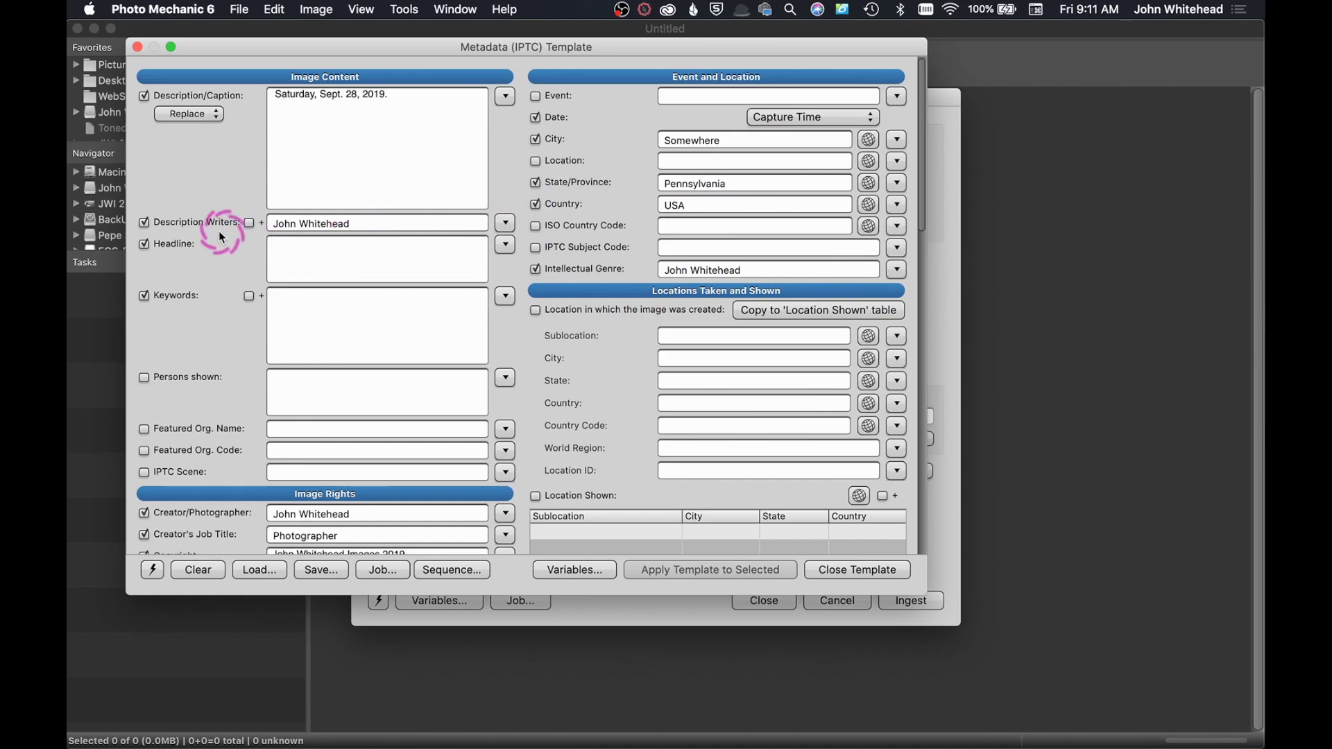
Step: Inspect the blank Headline and Keywords fields in the IPTC template and scroll further down
left_click(322, 261)
left_click(333, 314)
left_click(160, 301)
left_click(309, 310)
left_click(461, 319)
scroll(597, 280, "down", 5)
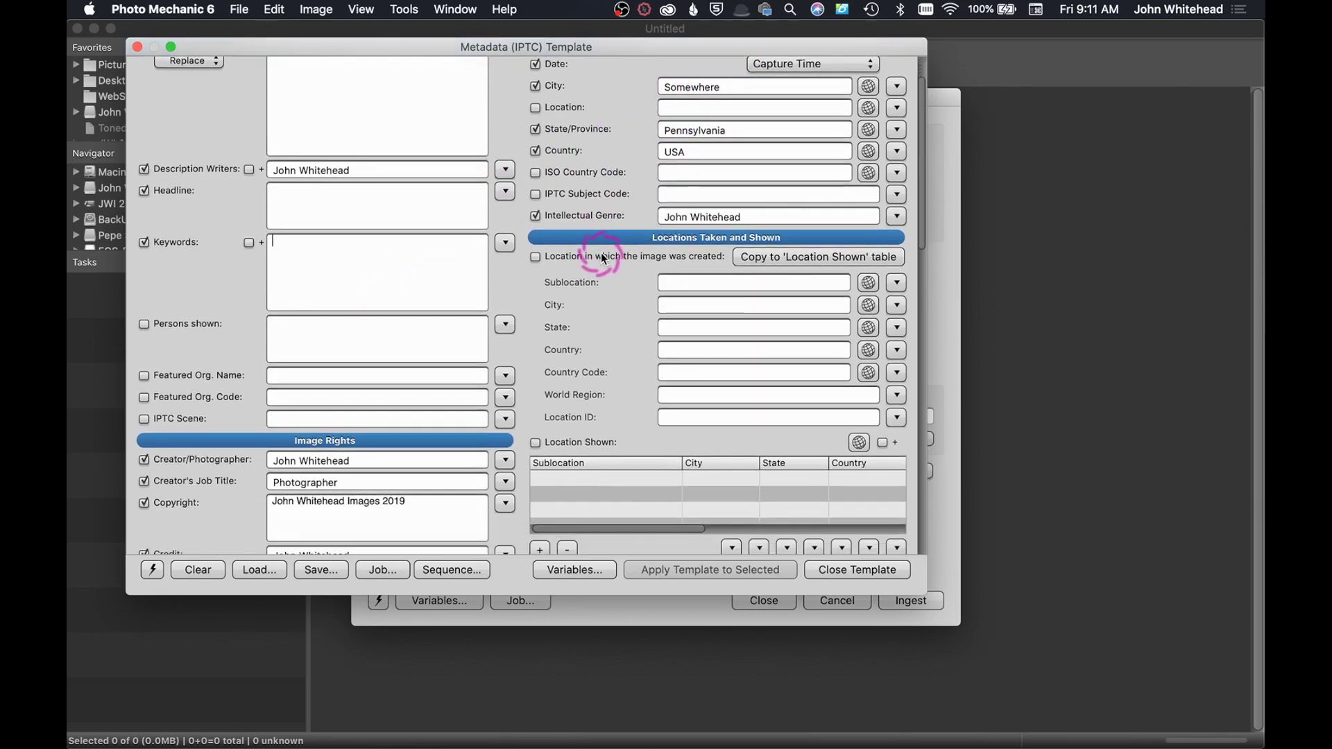
scroll(602, 258, "down", 4)
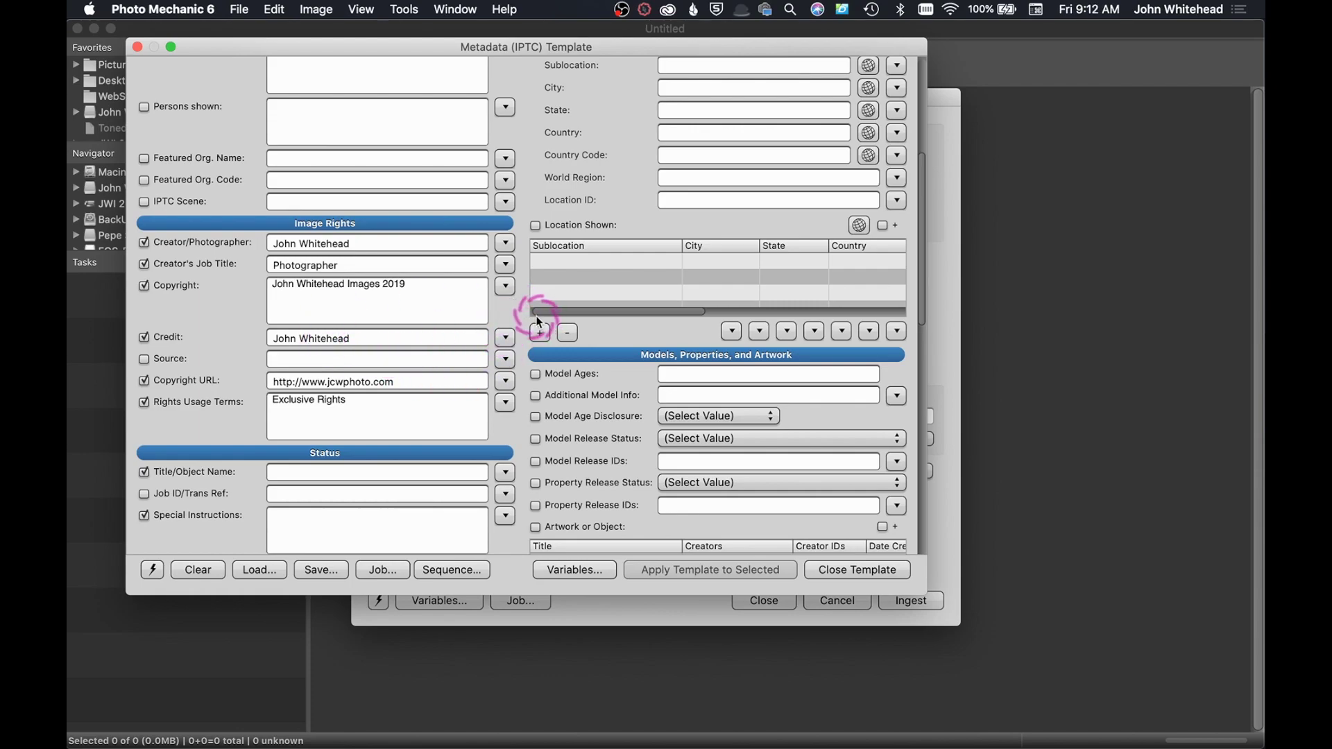
scroll(523, 321, "down", 5)
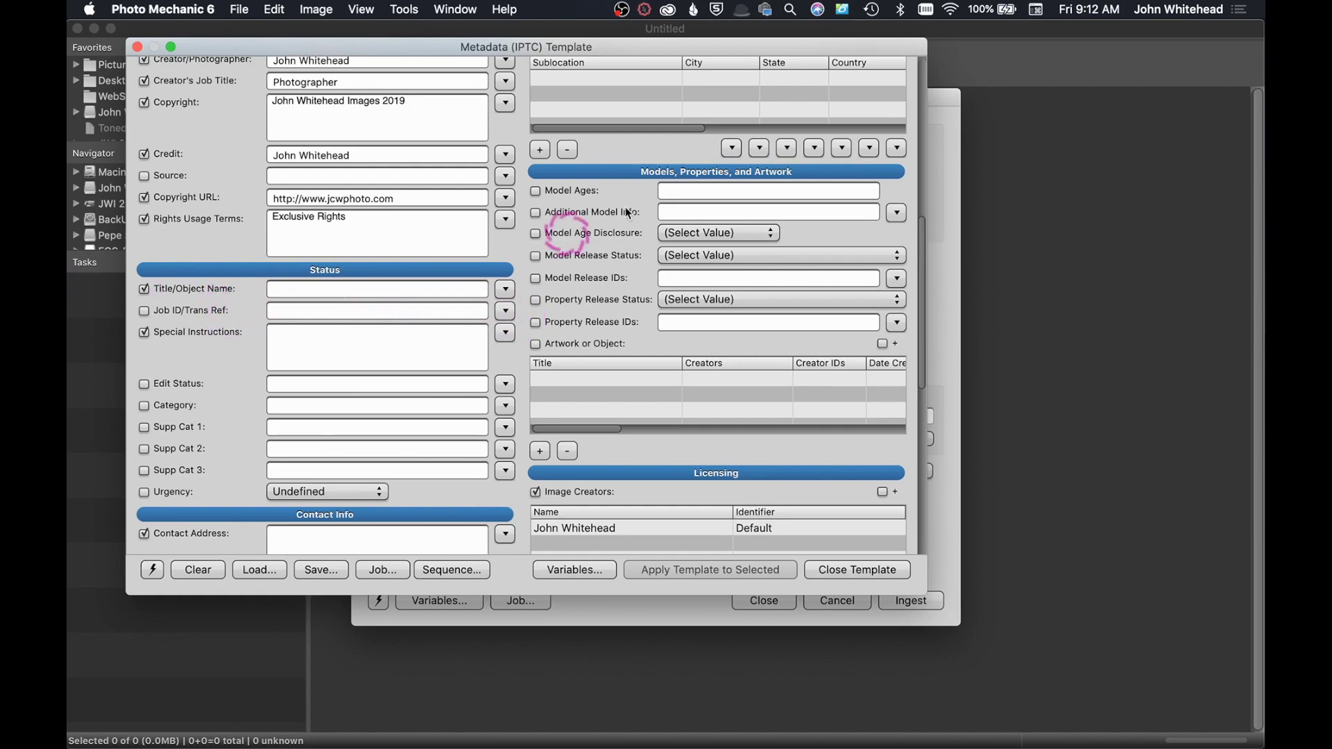
scroll(638, 208, "down", 3)
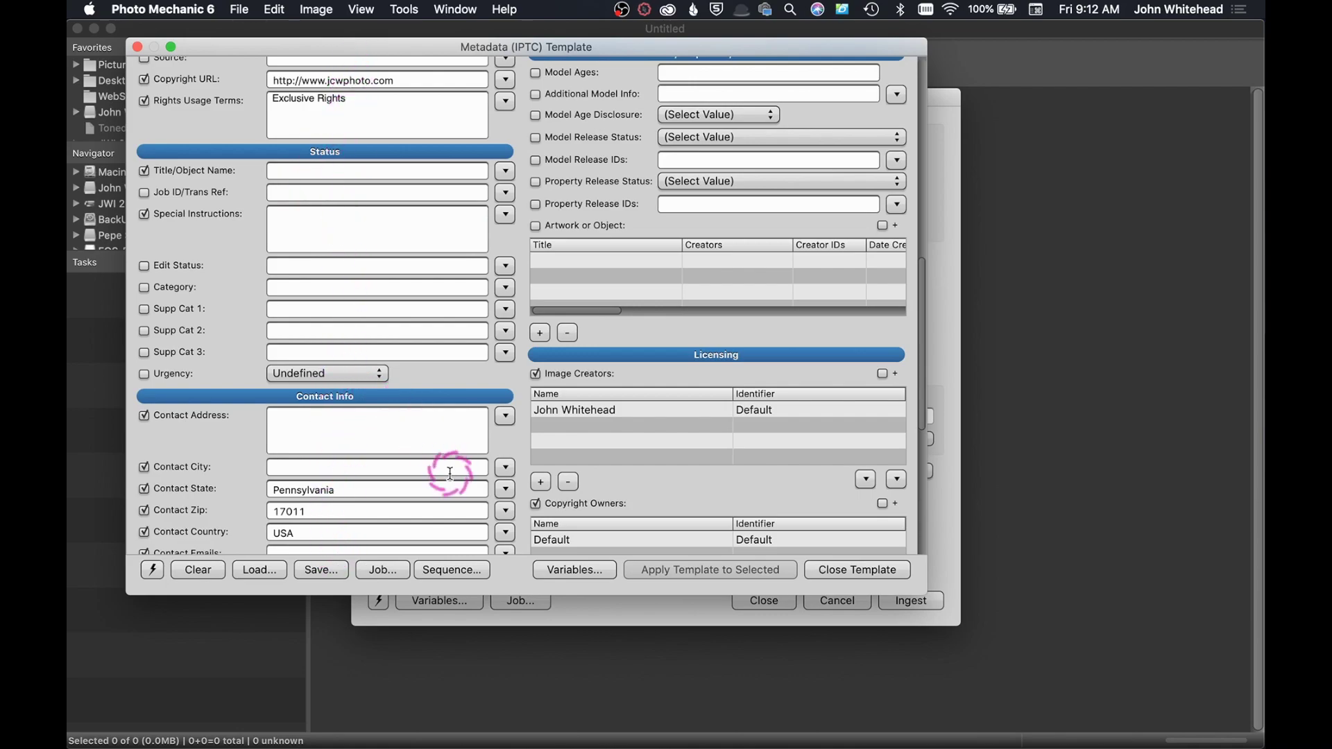
scroll(450, 474, "down", 1)
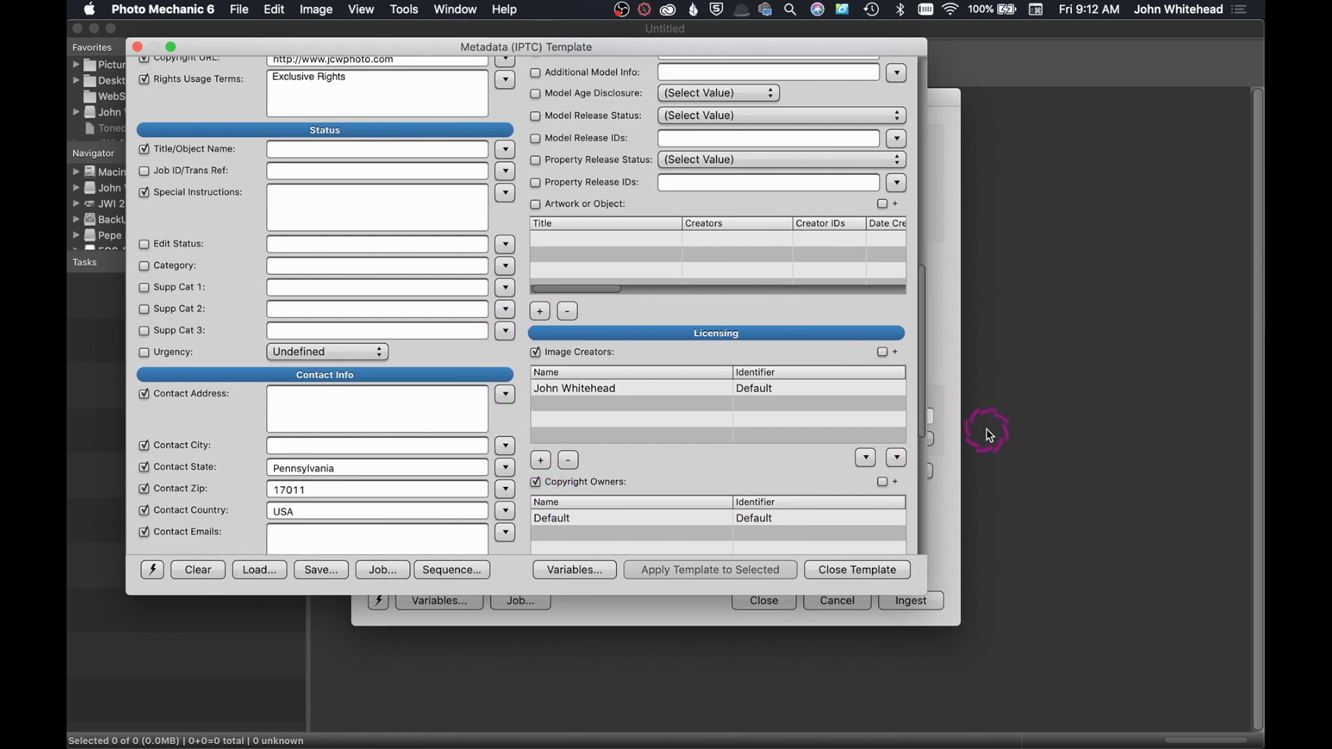
Step: Choose DOVER from the saved cities as the template's City, alongside Pennsylvania and USA
left_click_drag(764, 49, 838, 101)
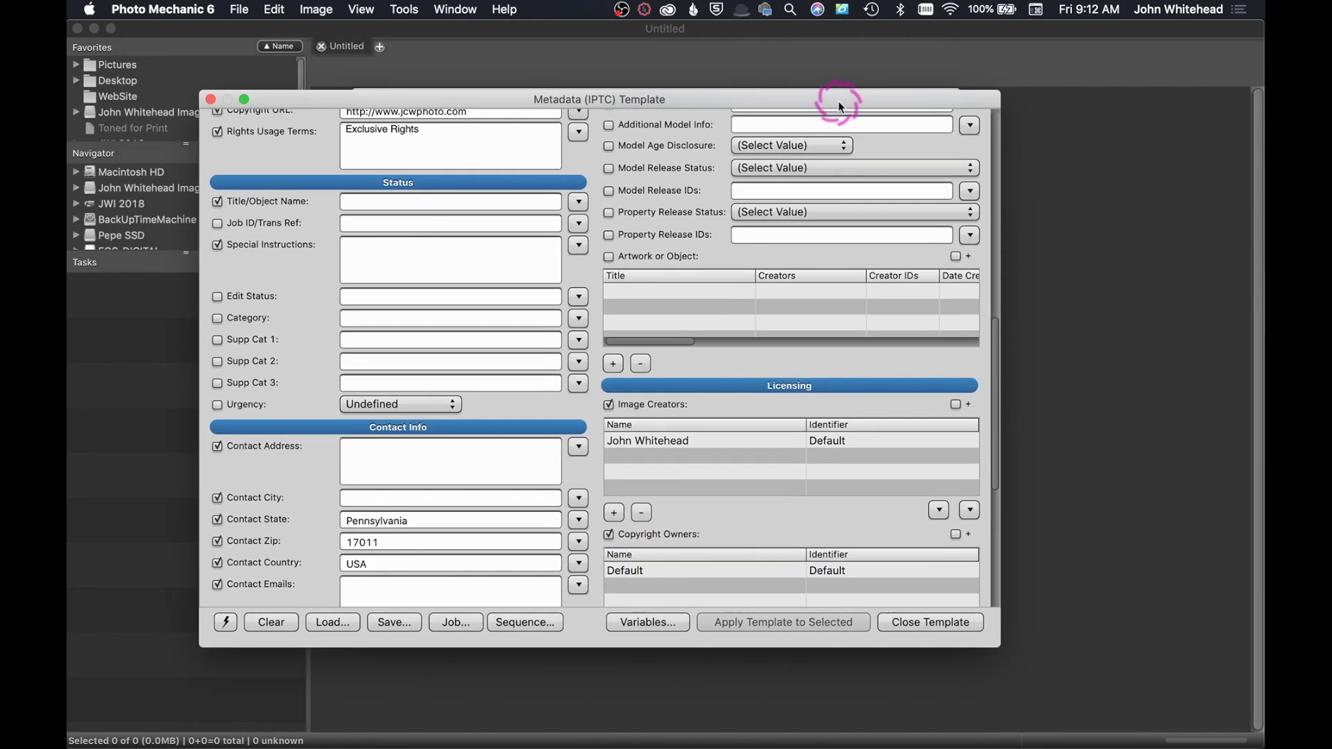
left_click_drag(997, 351, 995, 149)
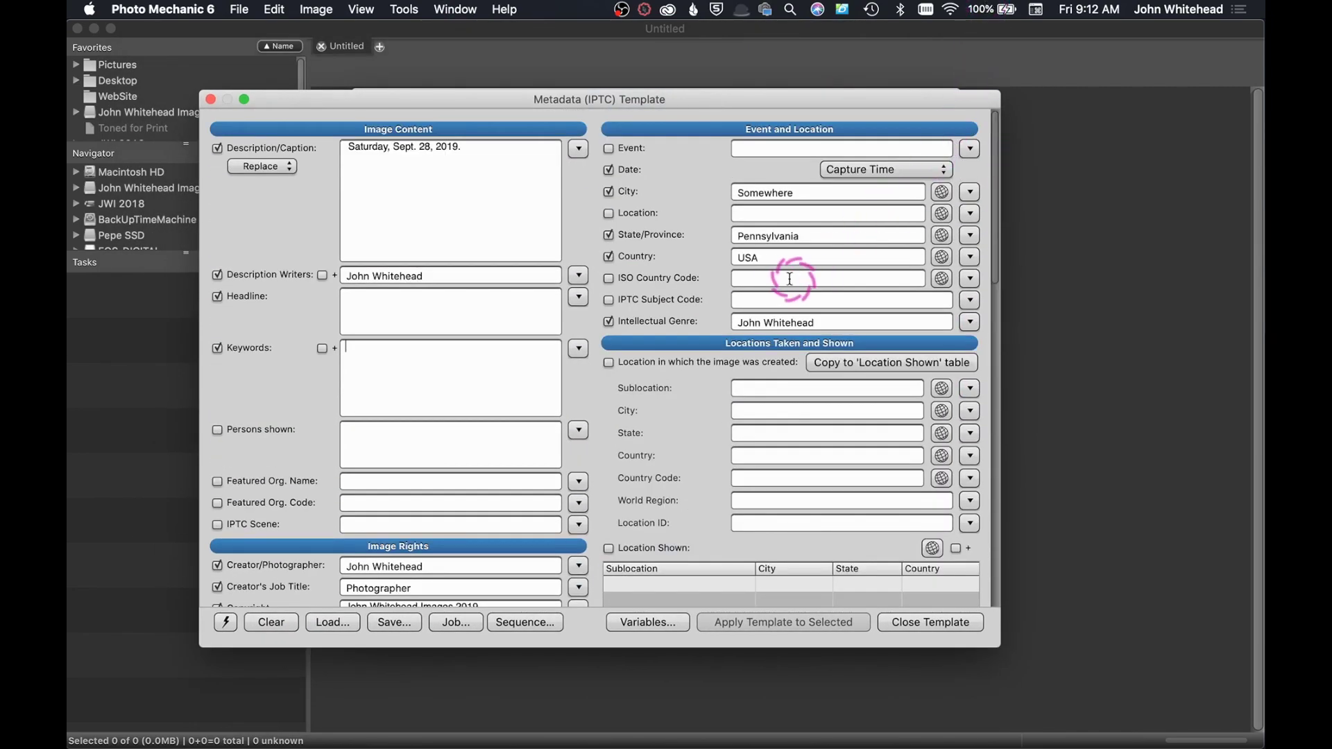
left_click(970, 192)
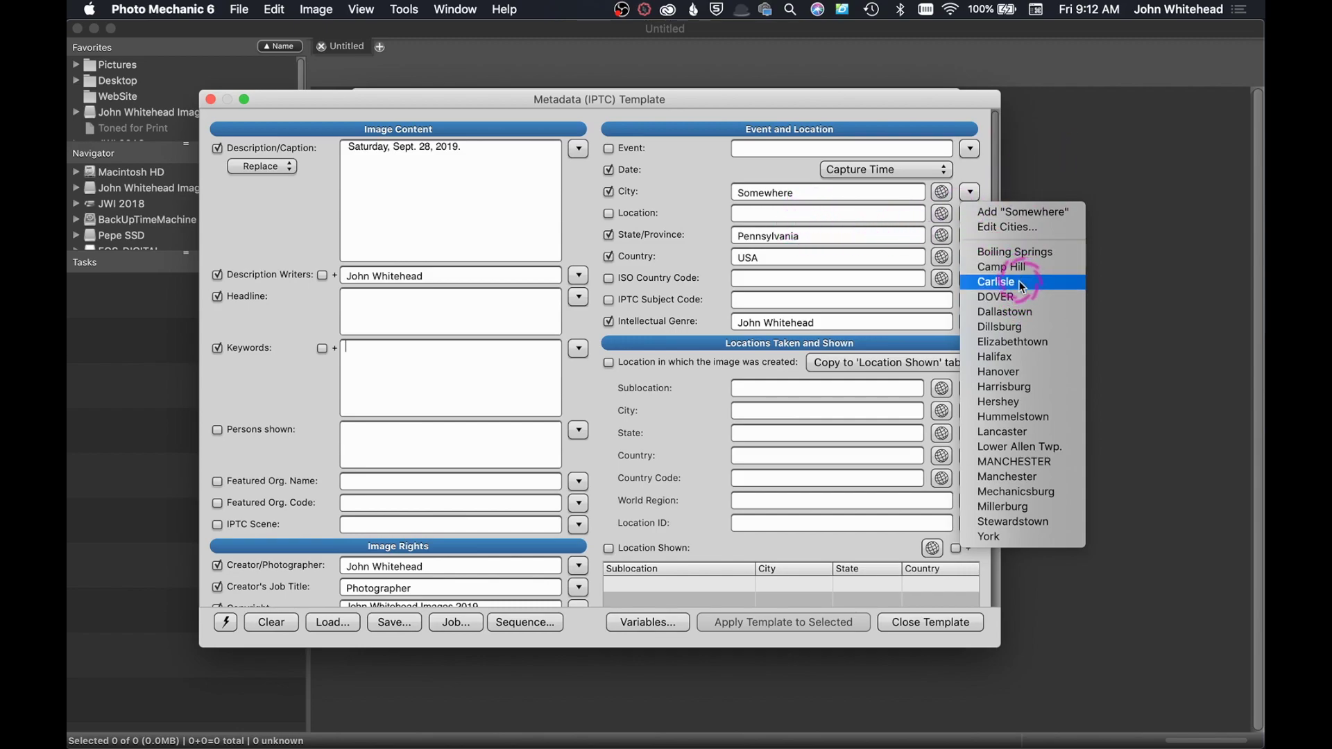
left_click(1018, 298)
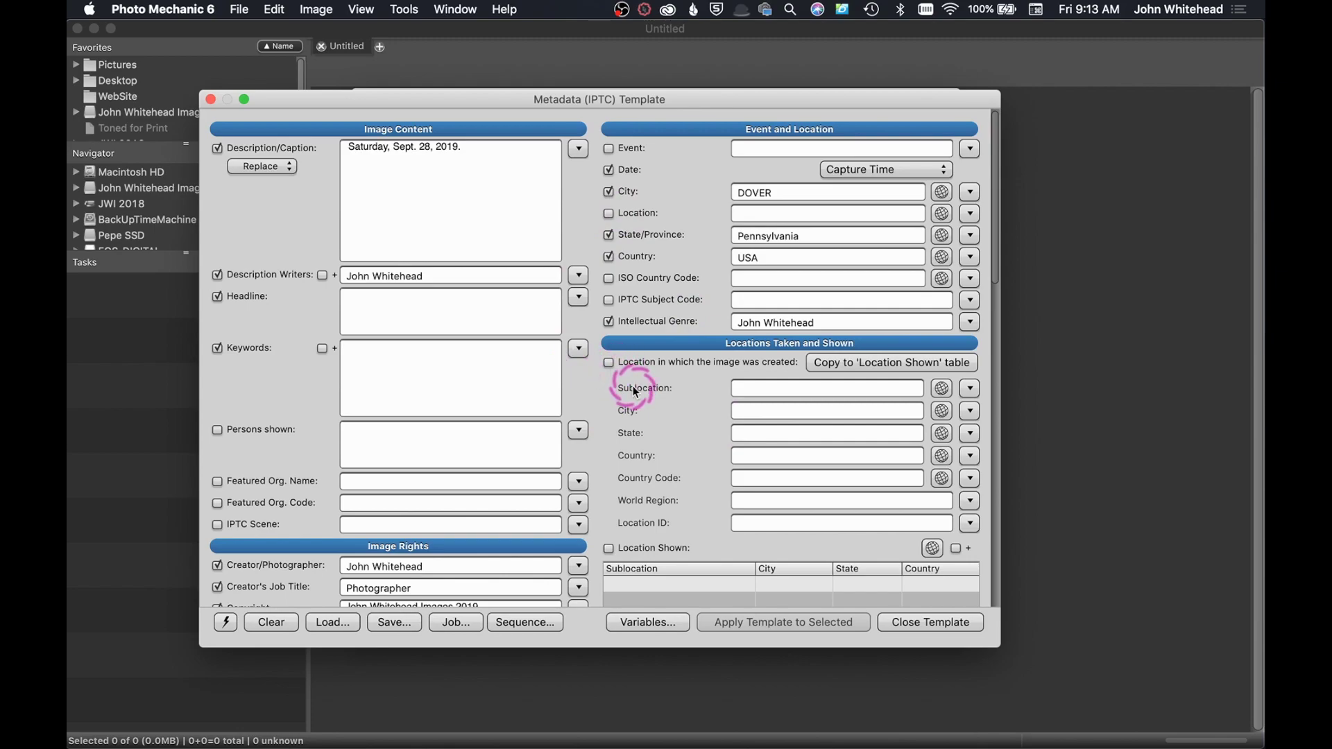
Step: Close the Metadata (IPTC) Template and return to the Ingest dialog
left_click(955, 626)
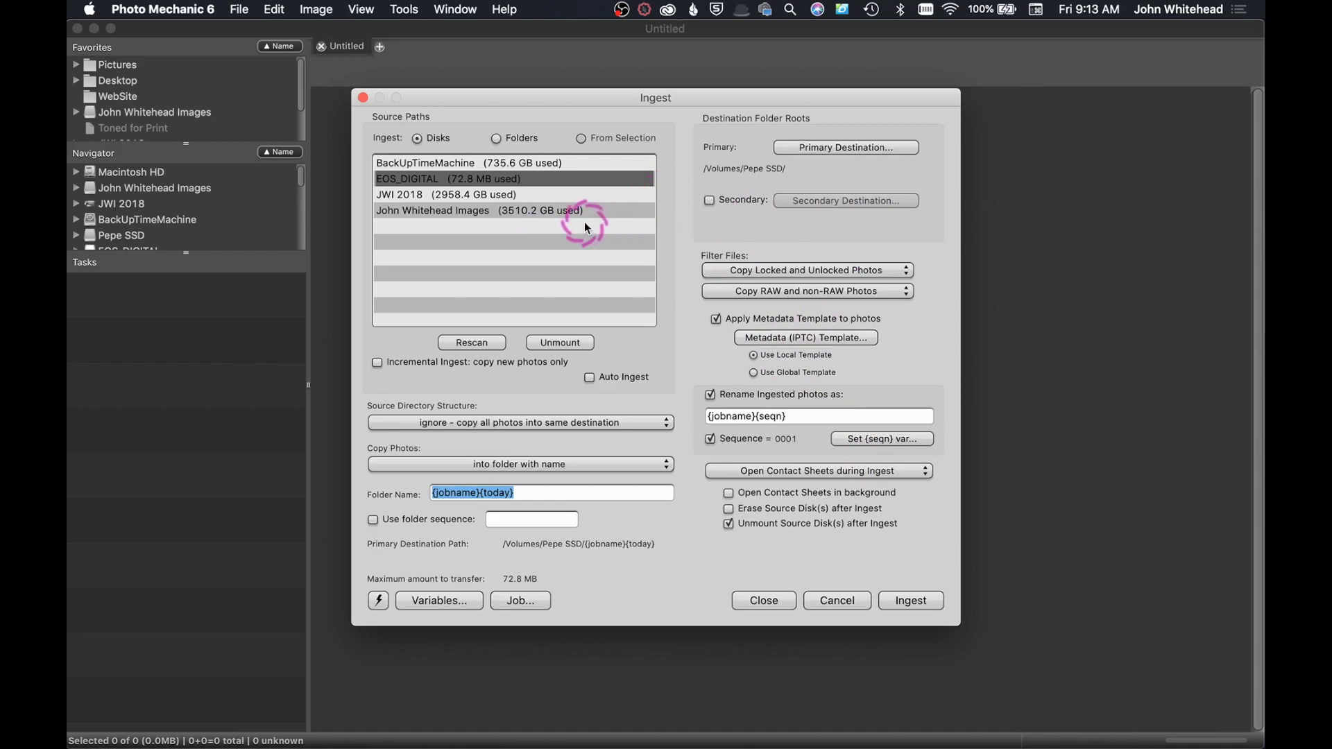
Step: Ingest the EOS_DIGITAL photos and open the first ingested photo in full preview
left_click(912, 600)
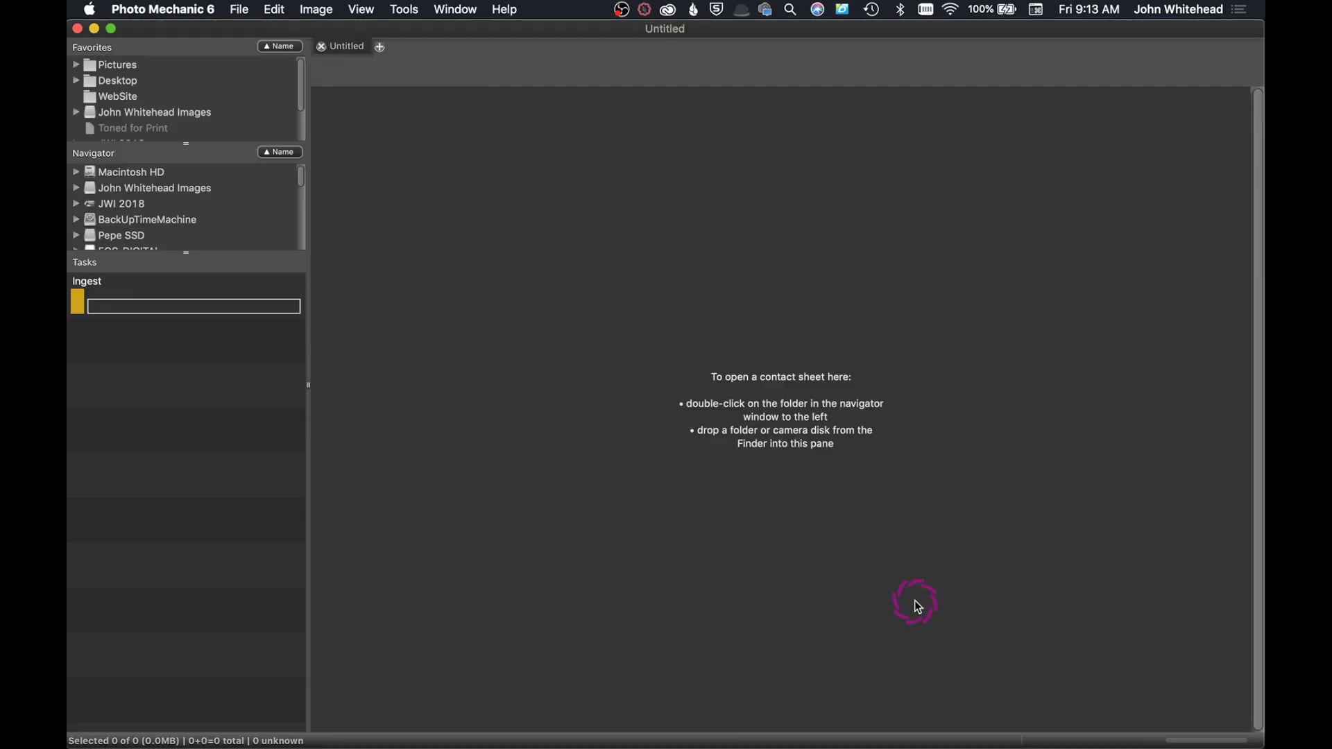
left_click(437, 202)
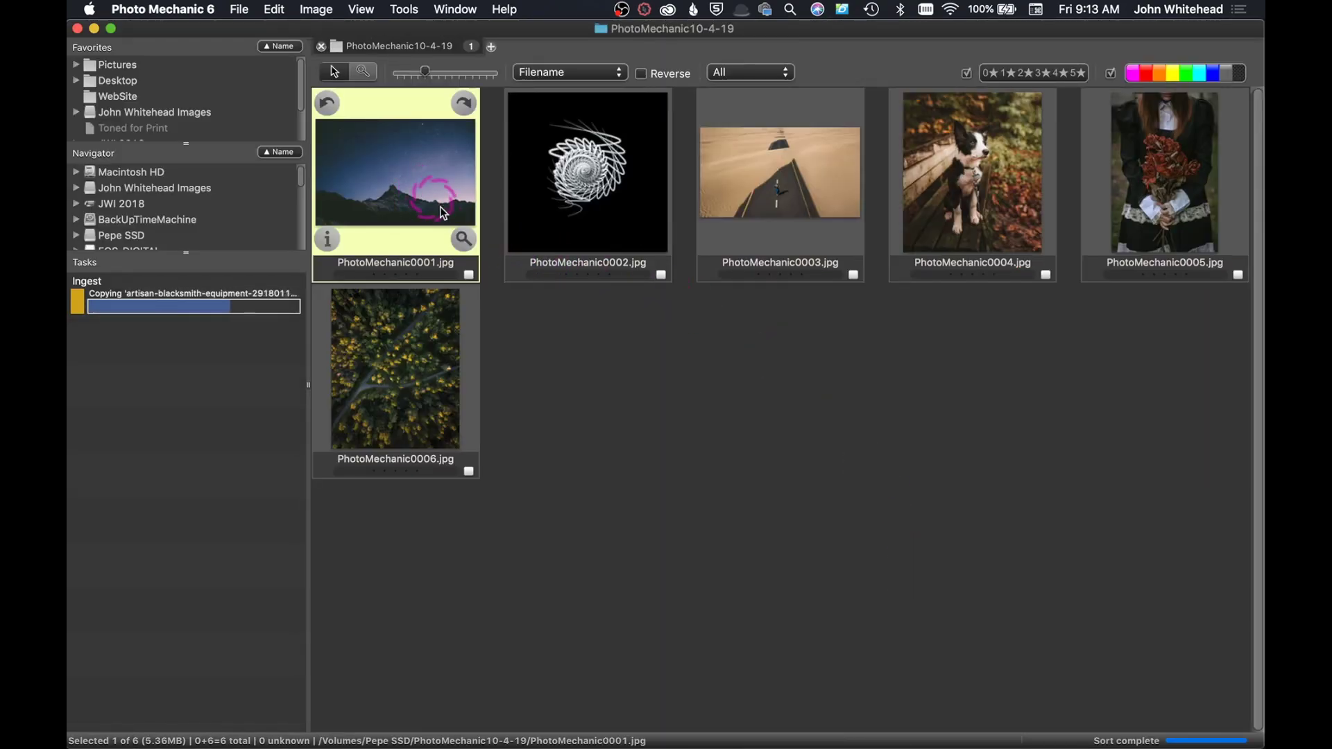
double_click(427, 197)
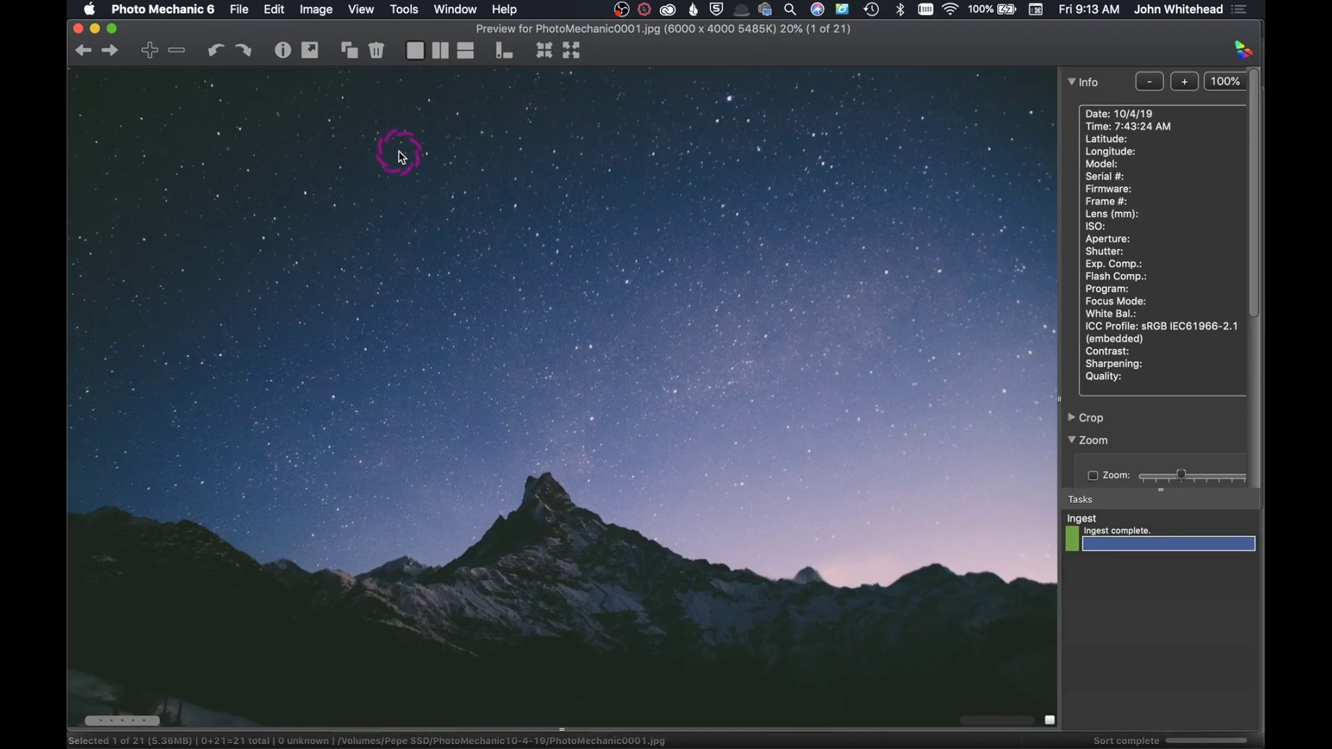
Step: Step through the renamed photos in preview, then return to the contact sheet and browse it
key("Right")
key("Right")
key("Right")
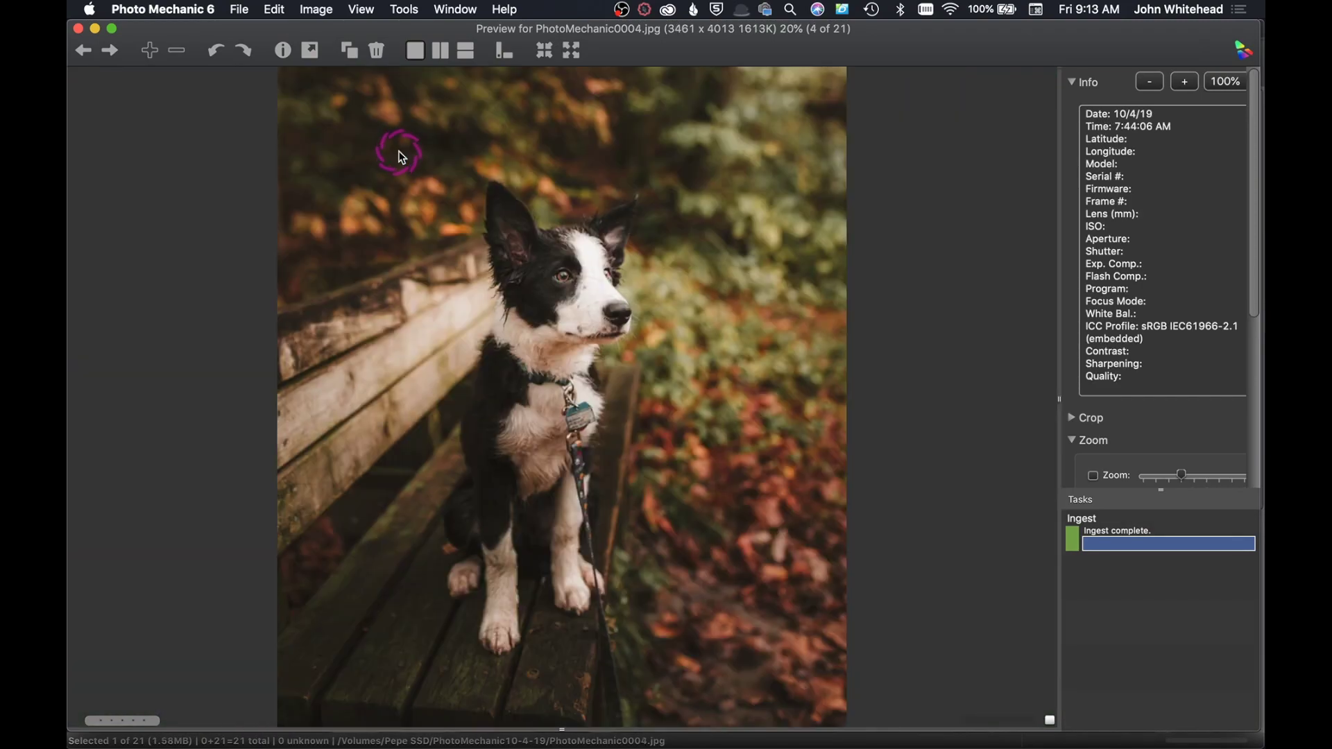
key("Right")
key("Left")
left_click(79, 29)
scroll(922, 340, "down", 5)
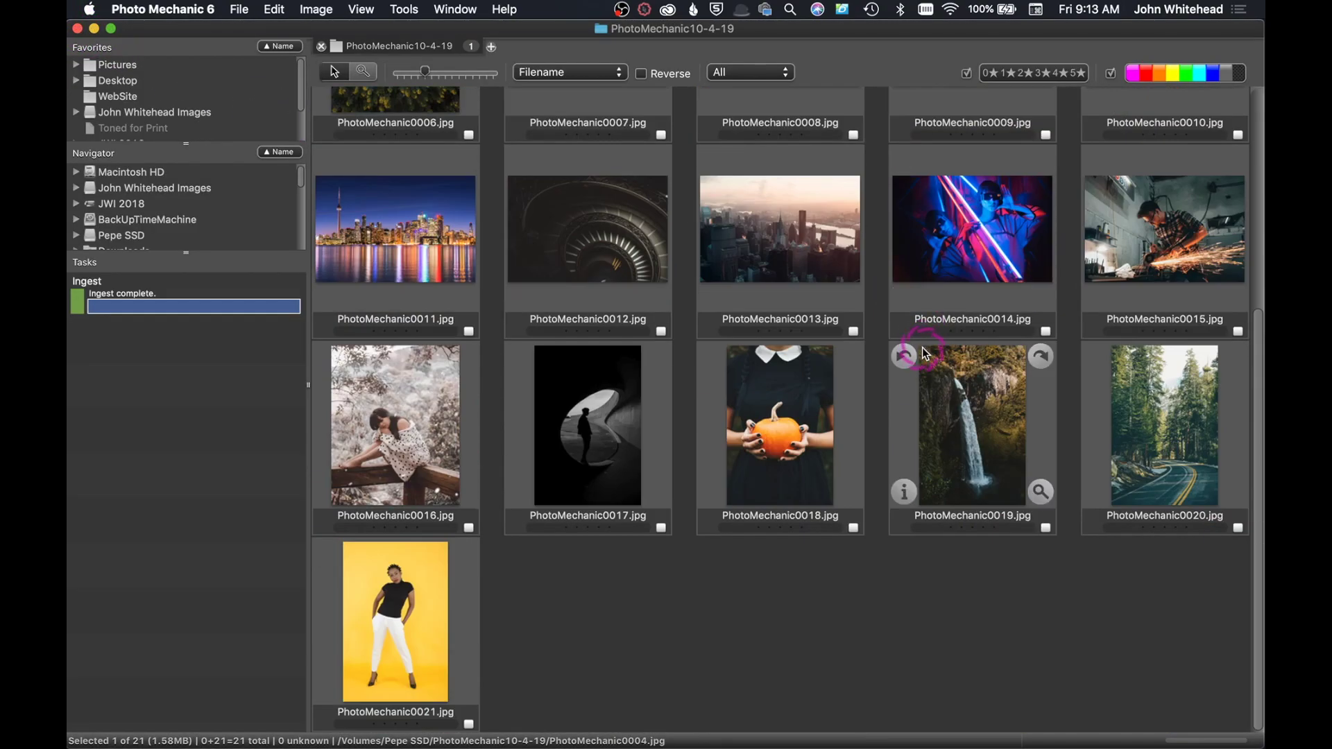
scroll(879, 456, "up", 5)
scroll(879, 457, "down", 5)
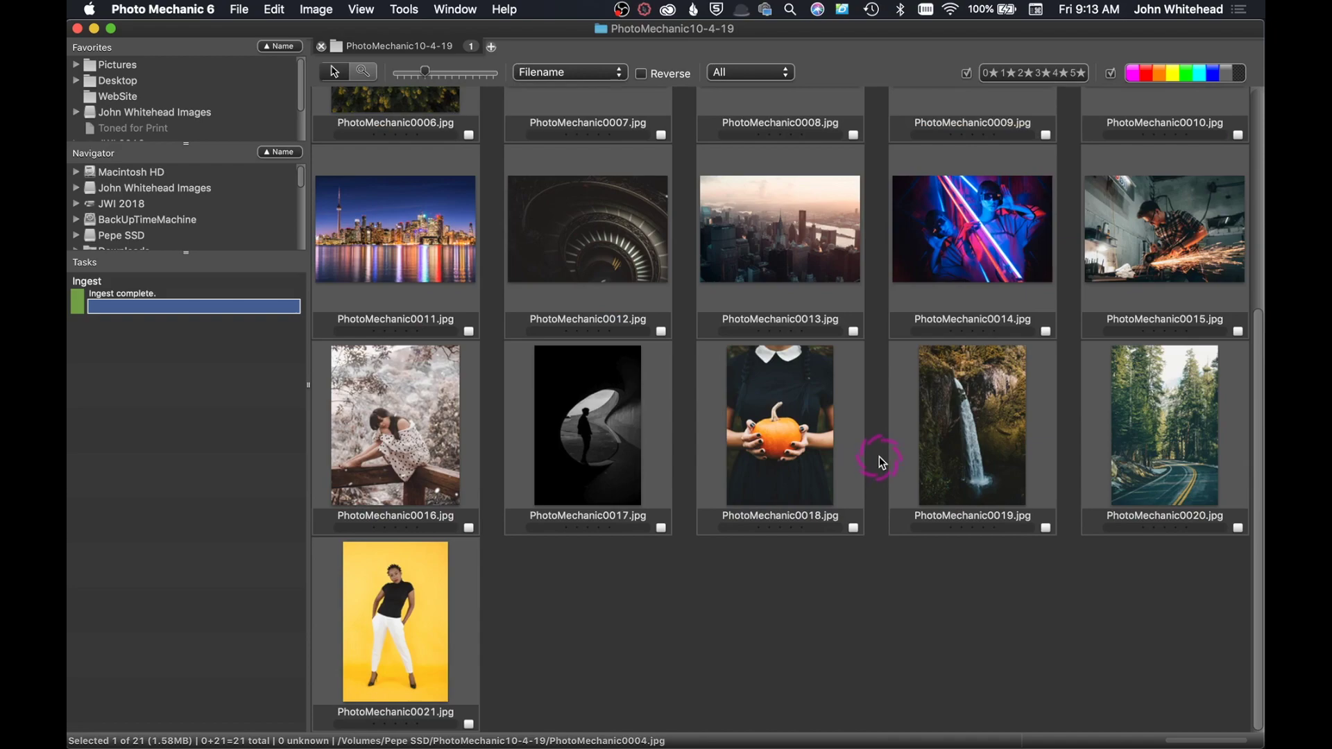
scroll(880, 457, "up", 5)
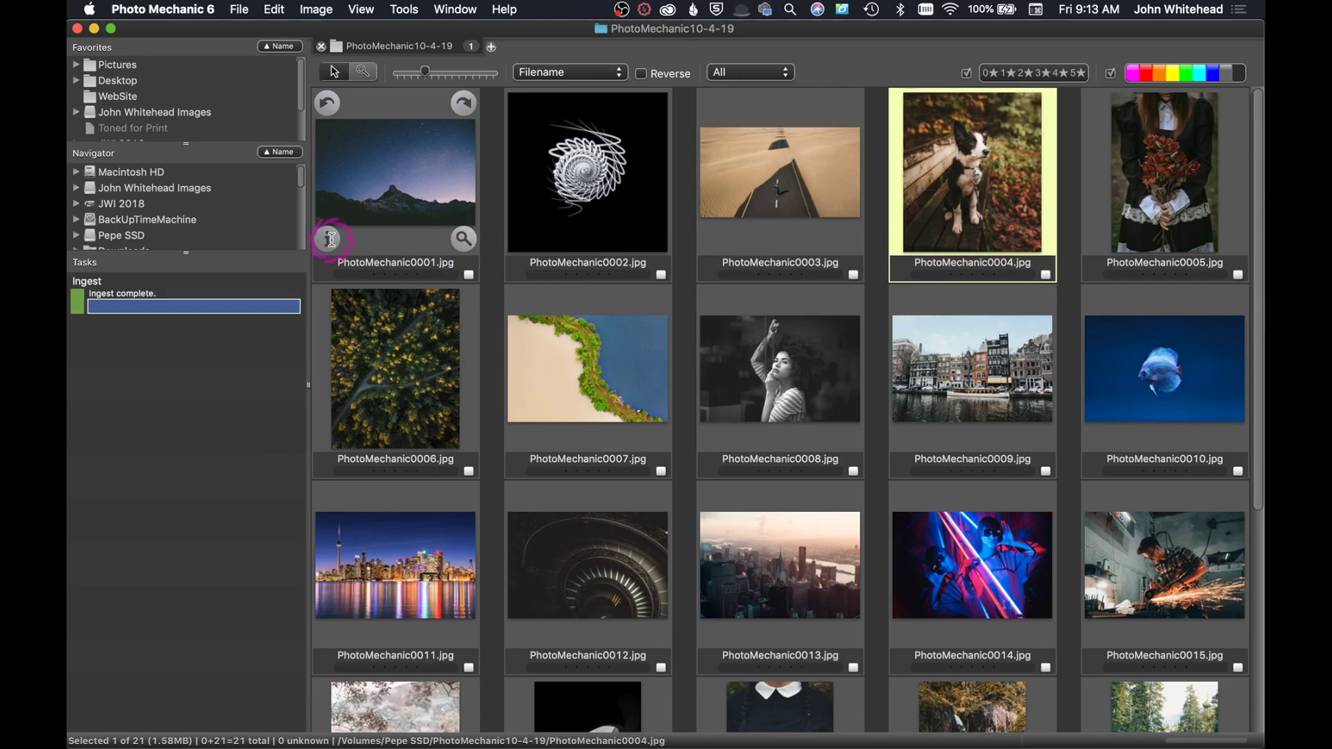
Step: Check the first photo's IPTC info for the template's caption, copyright and Dover, Pennsylvania location
left_click(328, 239)
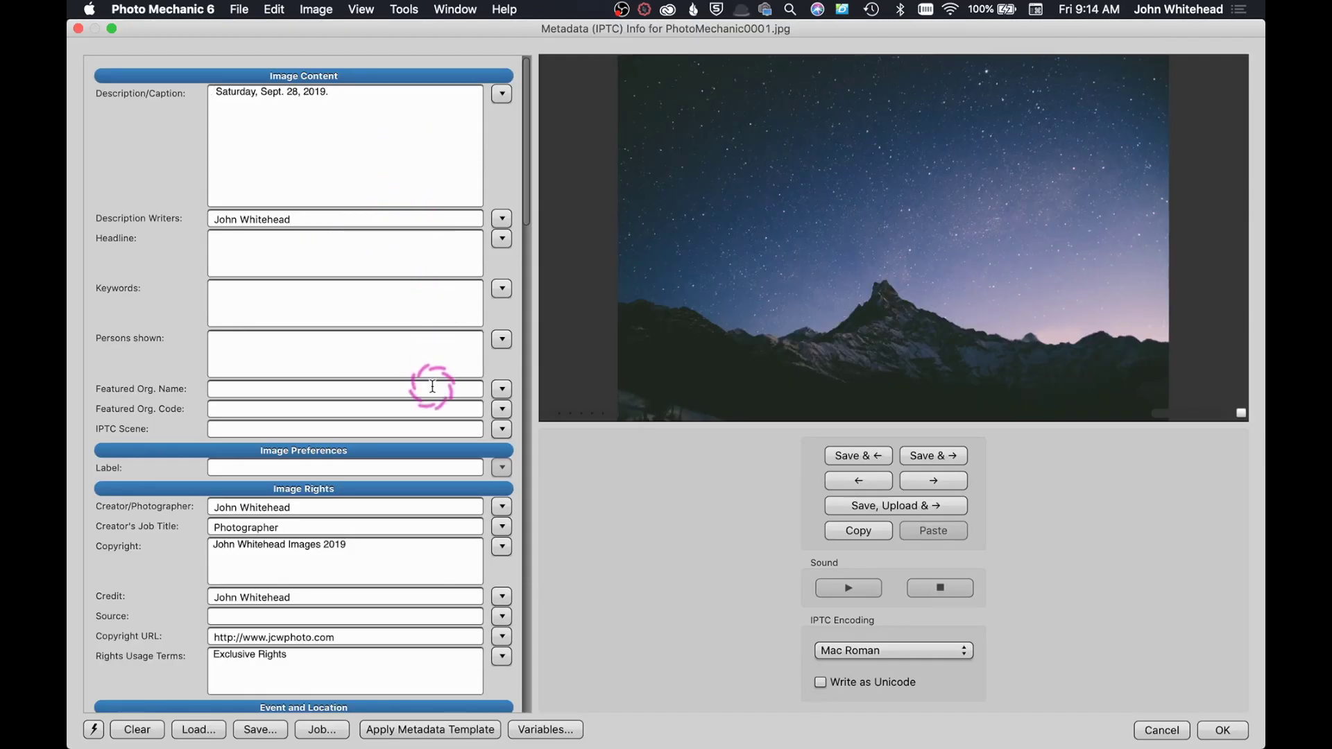
scroll(431, 378, "down", 5)
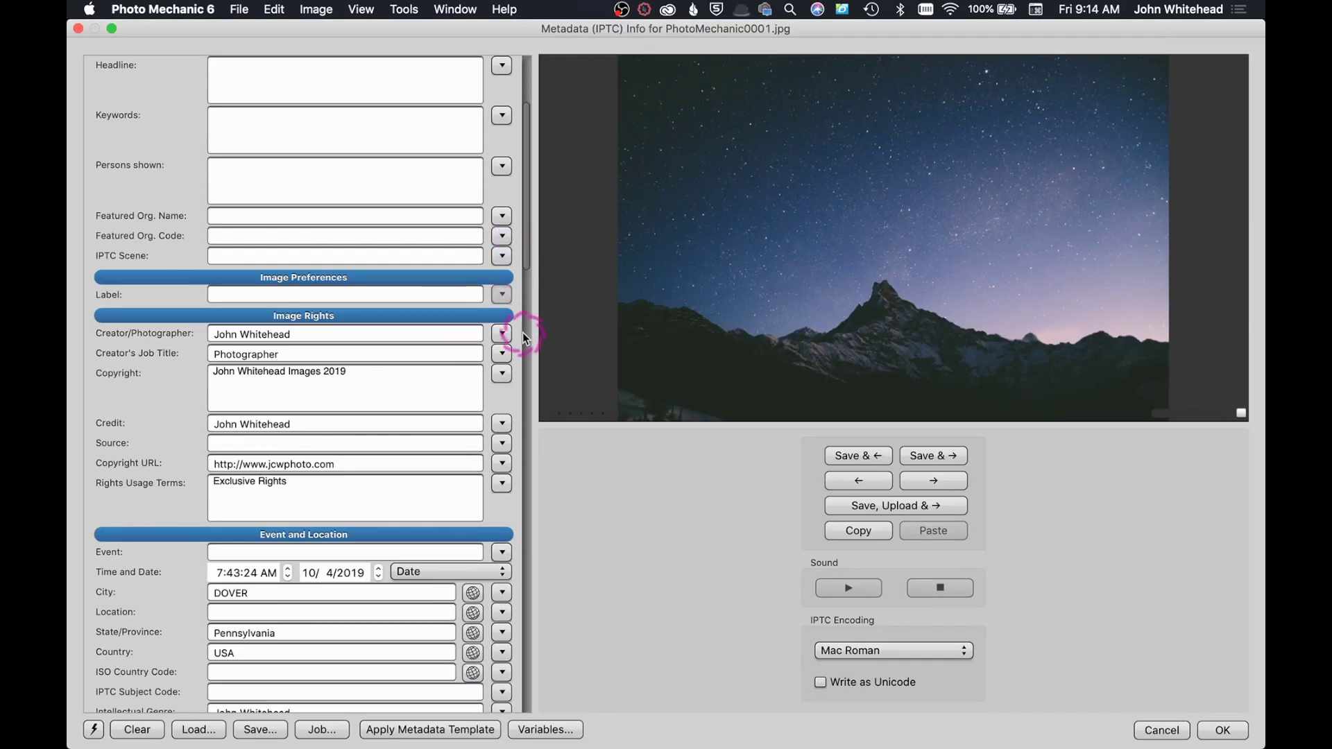
left_click_drag(527, 246, 490, 92)
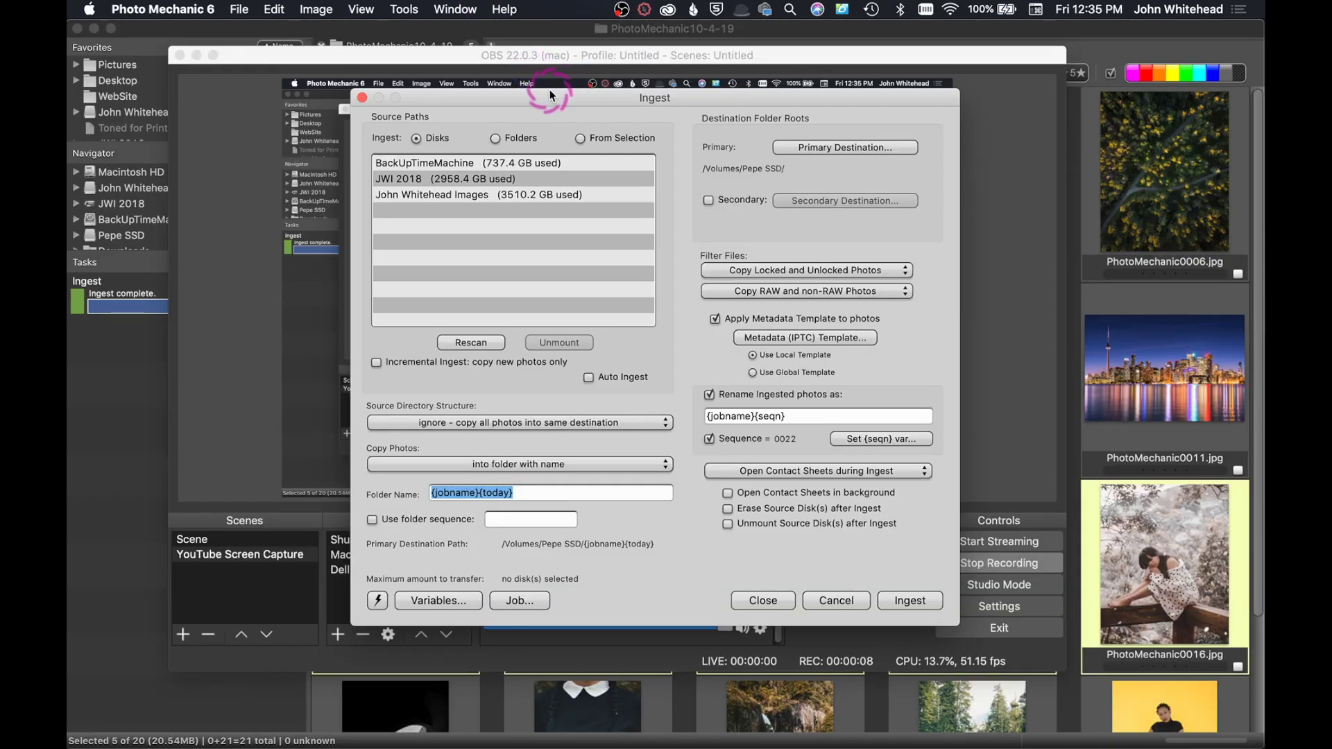
Step: Try the Folders and From Selection ingest sources, then close Ingest without ingesting
left_click(497, 139)
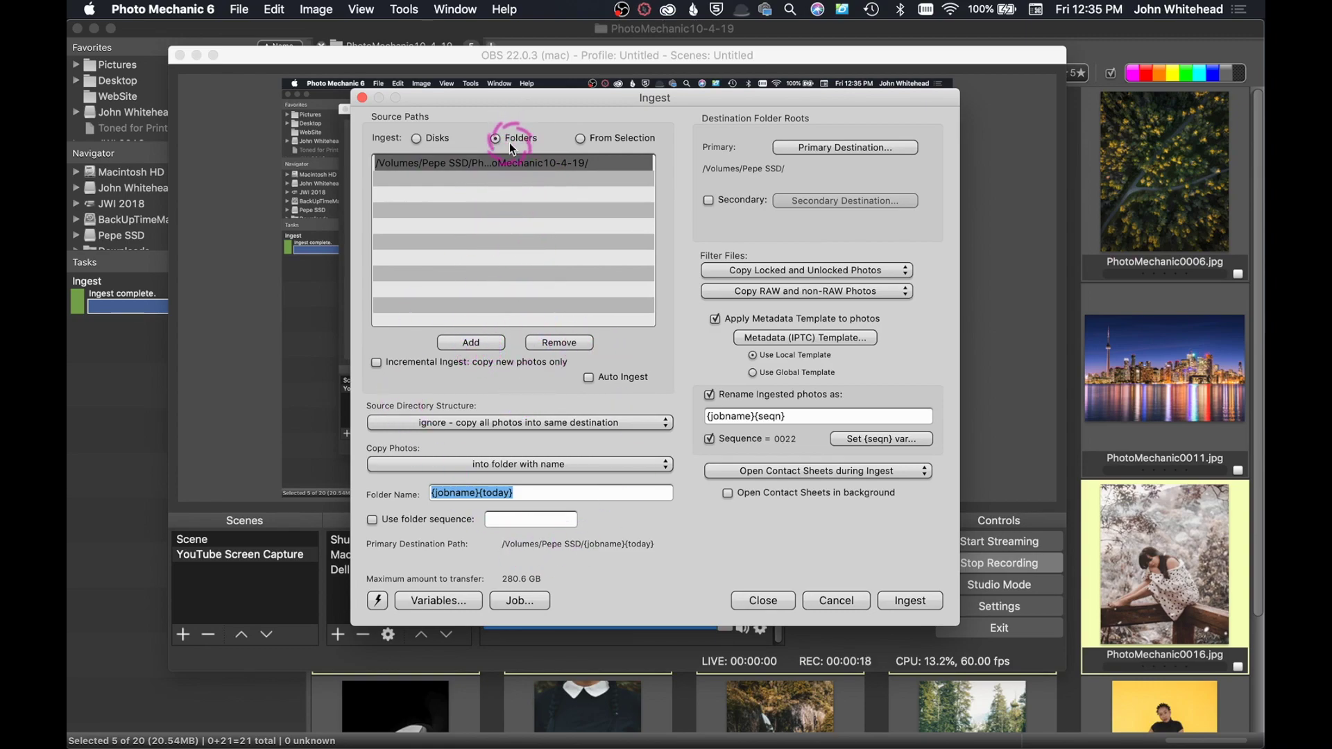
left_click(579, 138)
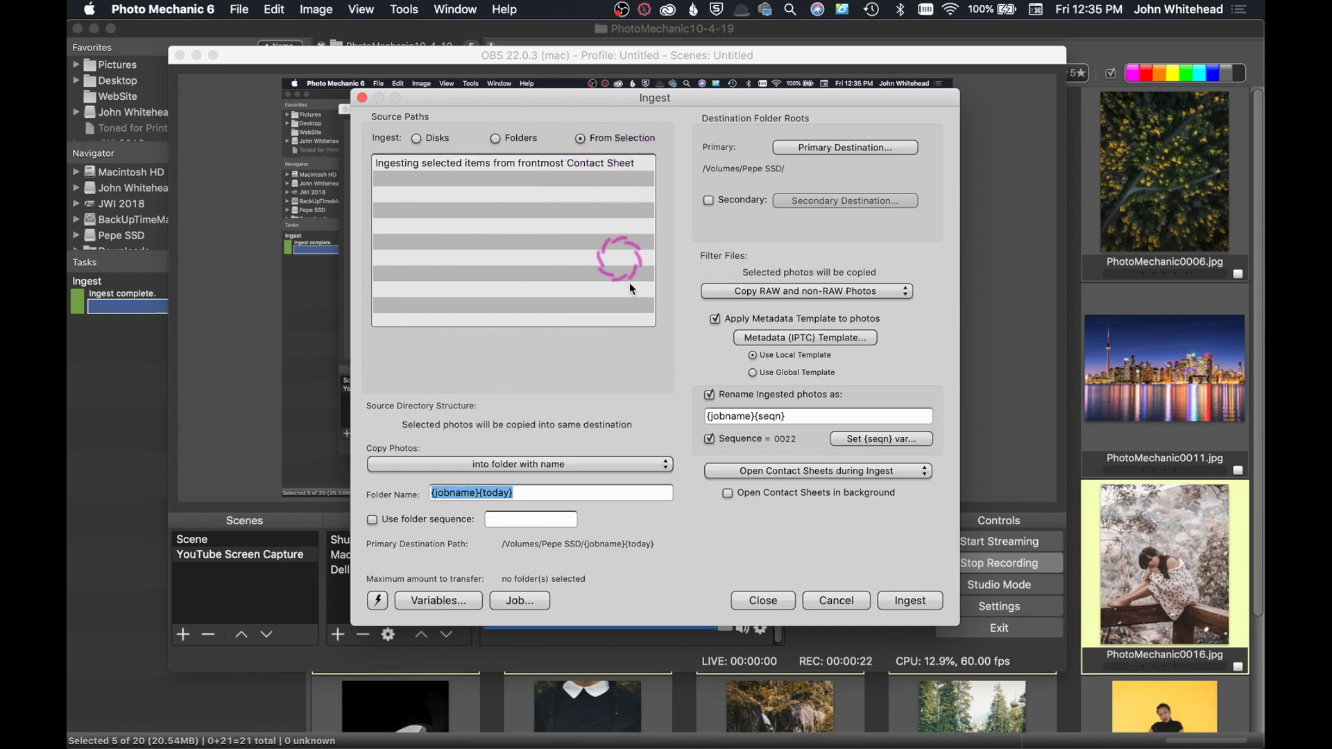
left_click(763, 599)
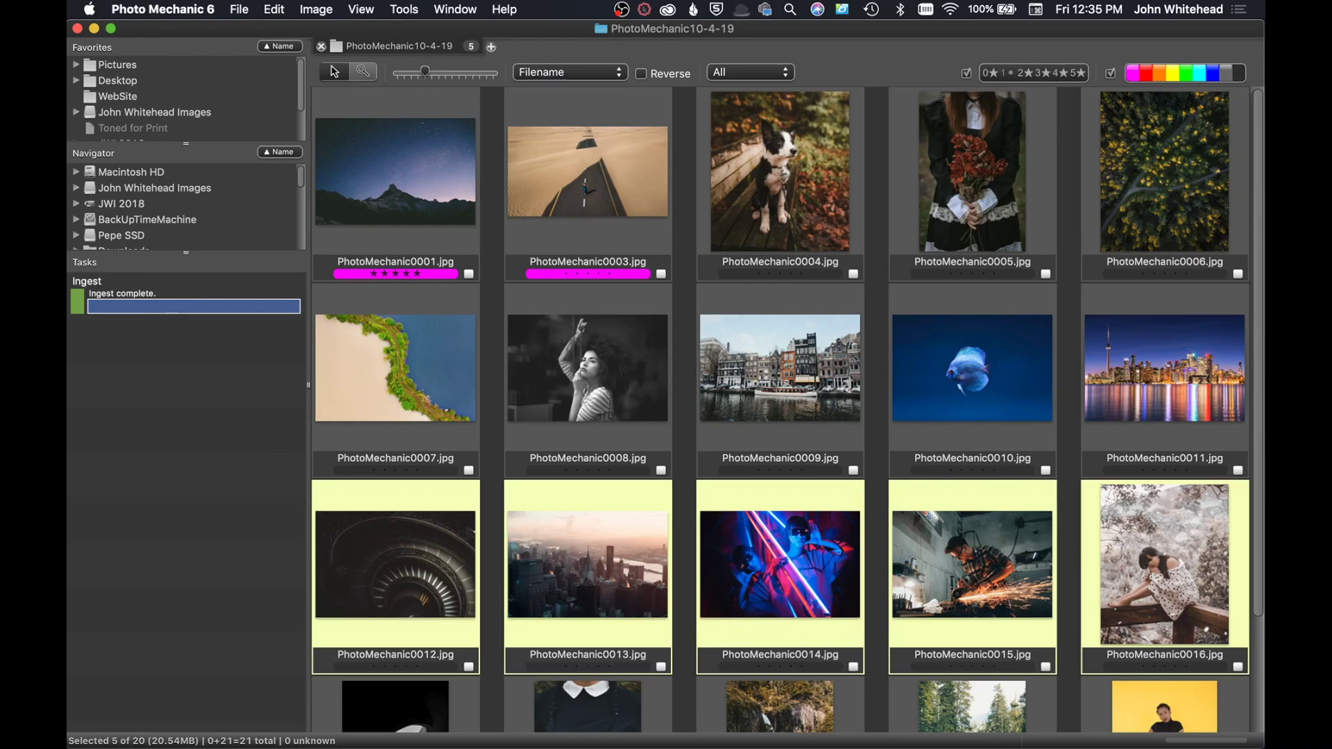
Step: Open the 'selection' folder as a contact sheet and select its three photos
mouse_move(84, 298)
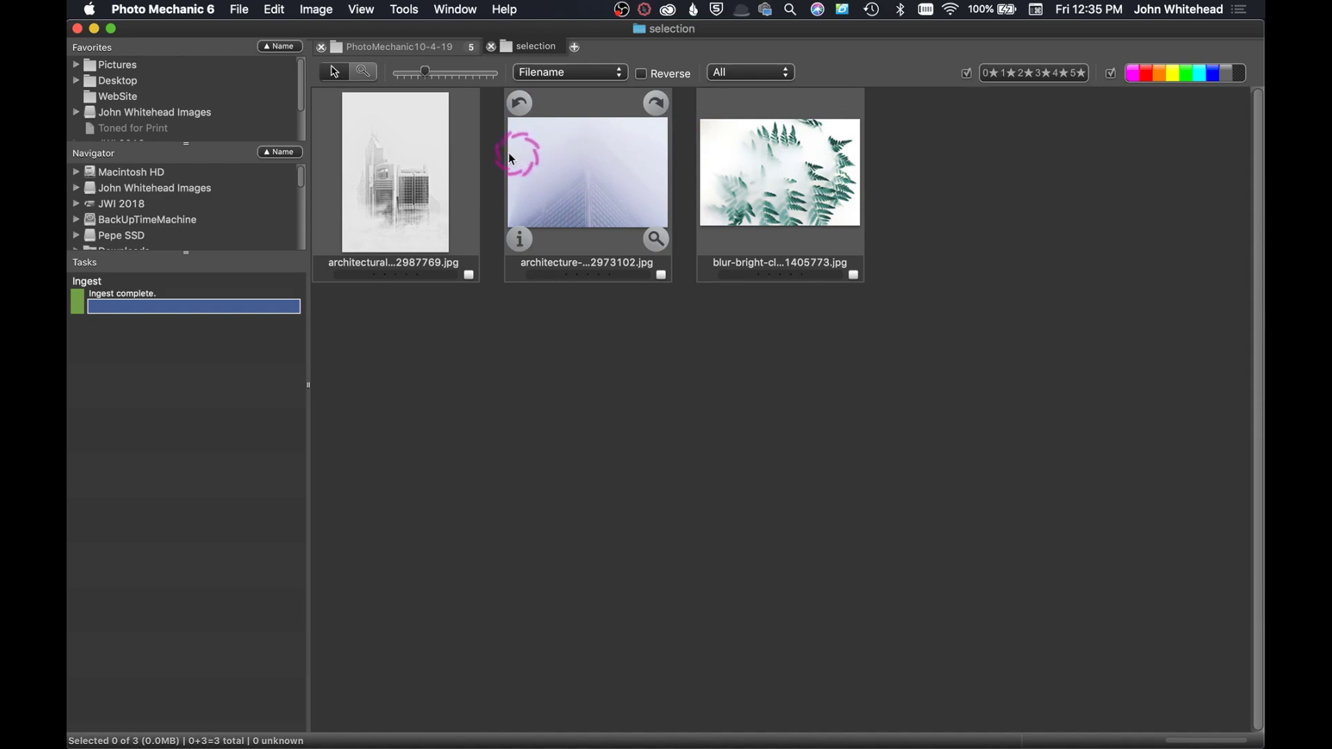
left_click(434, 165)
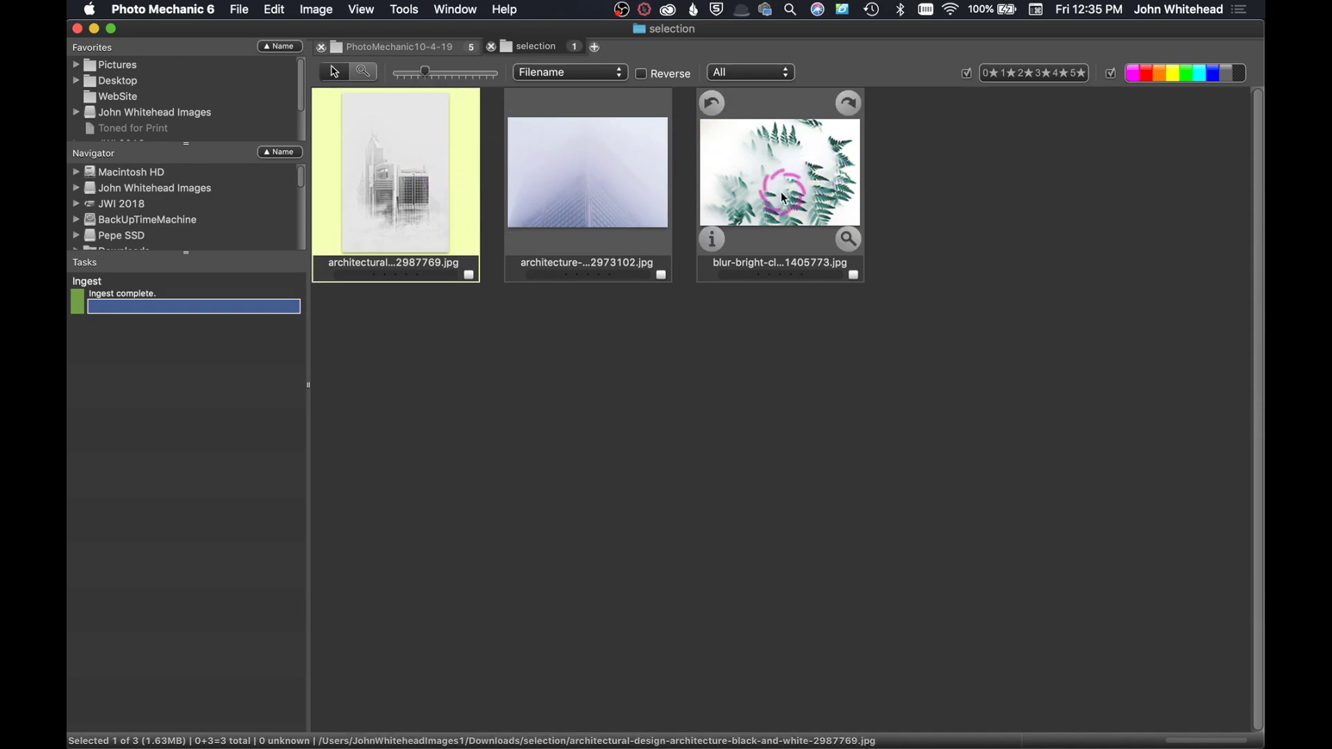
left_click(783, 199, "shift")
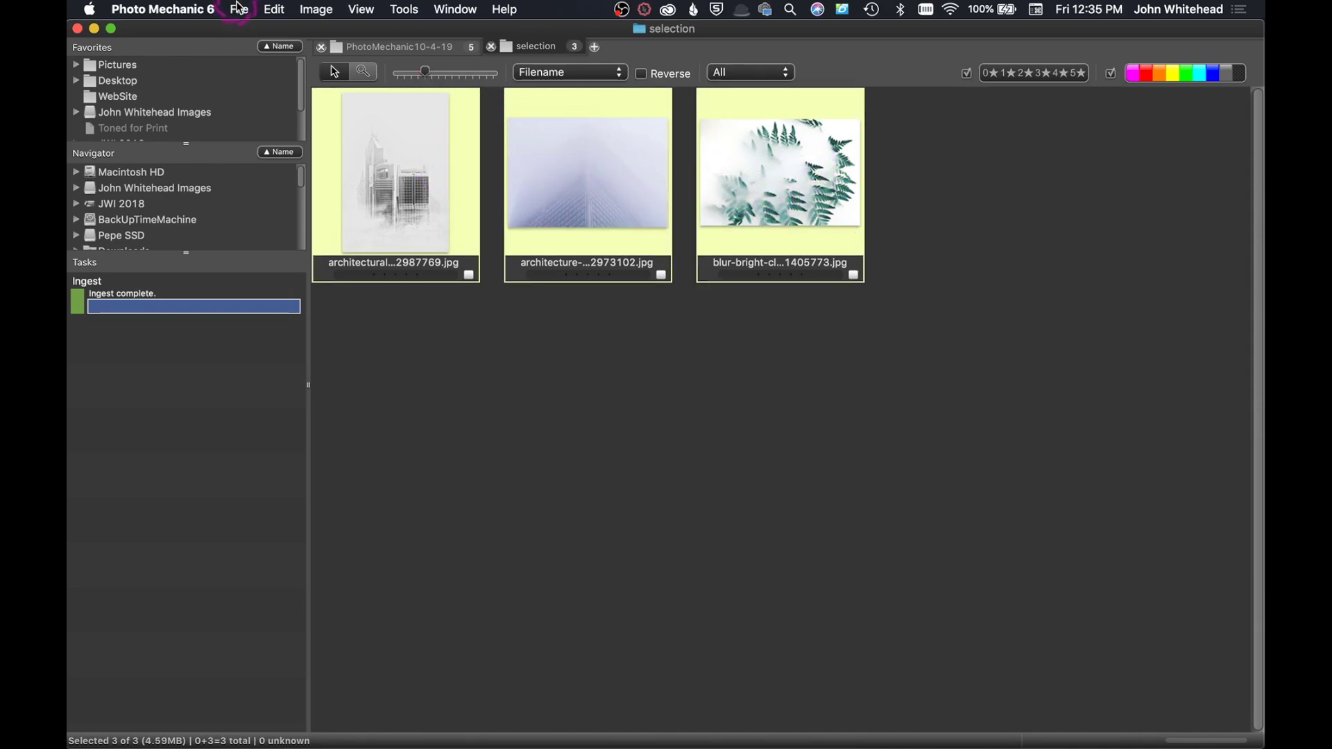
Step: Ingest the three selected photos From Selection with the metadata template applied
key("super+g")
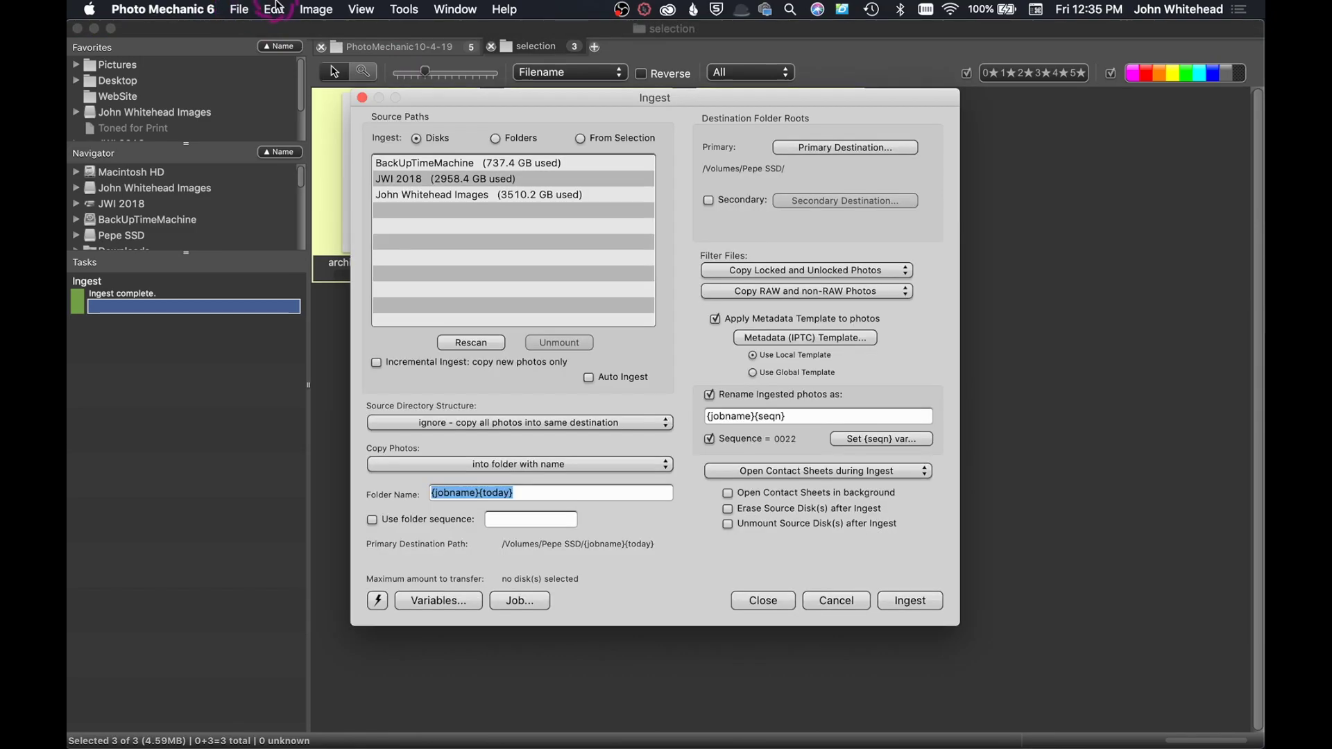
left_click(576, 140)
left_click(576, 186)
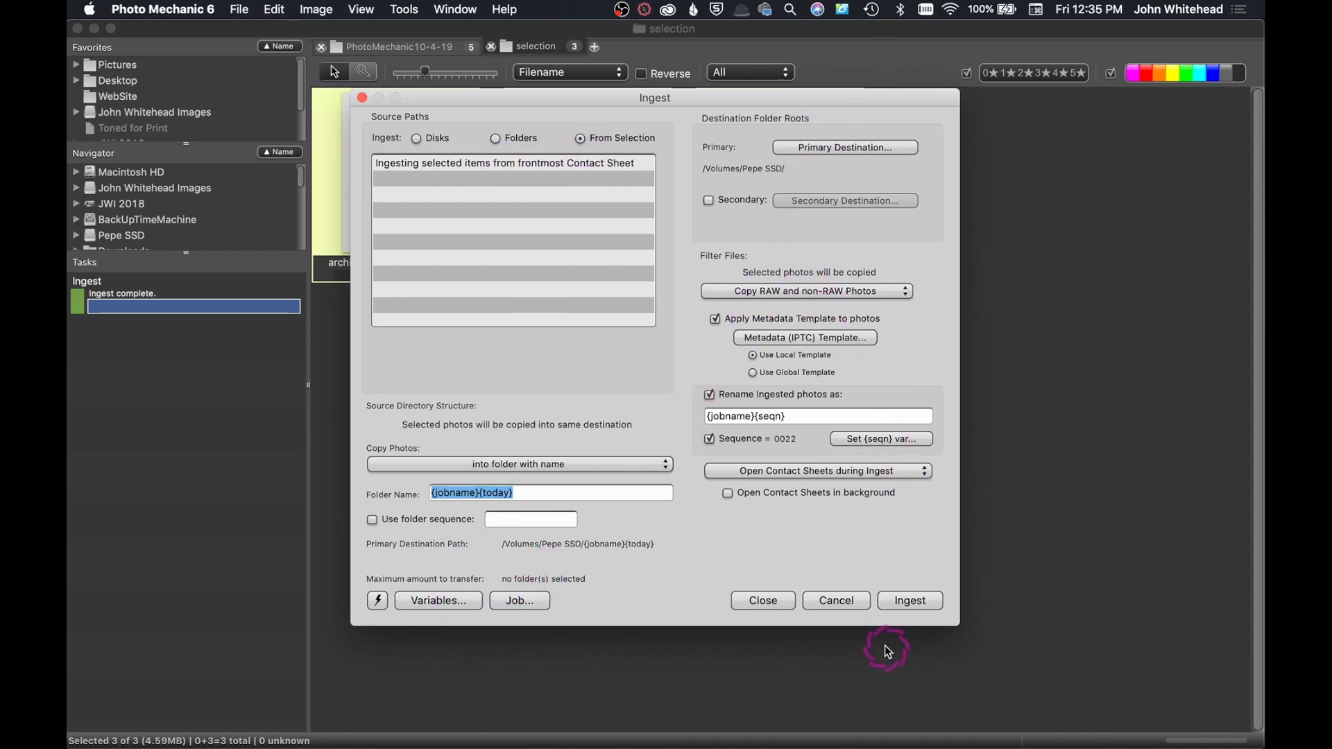
left_click(909, 600)
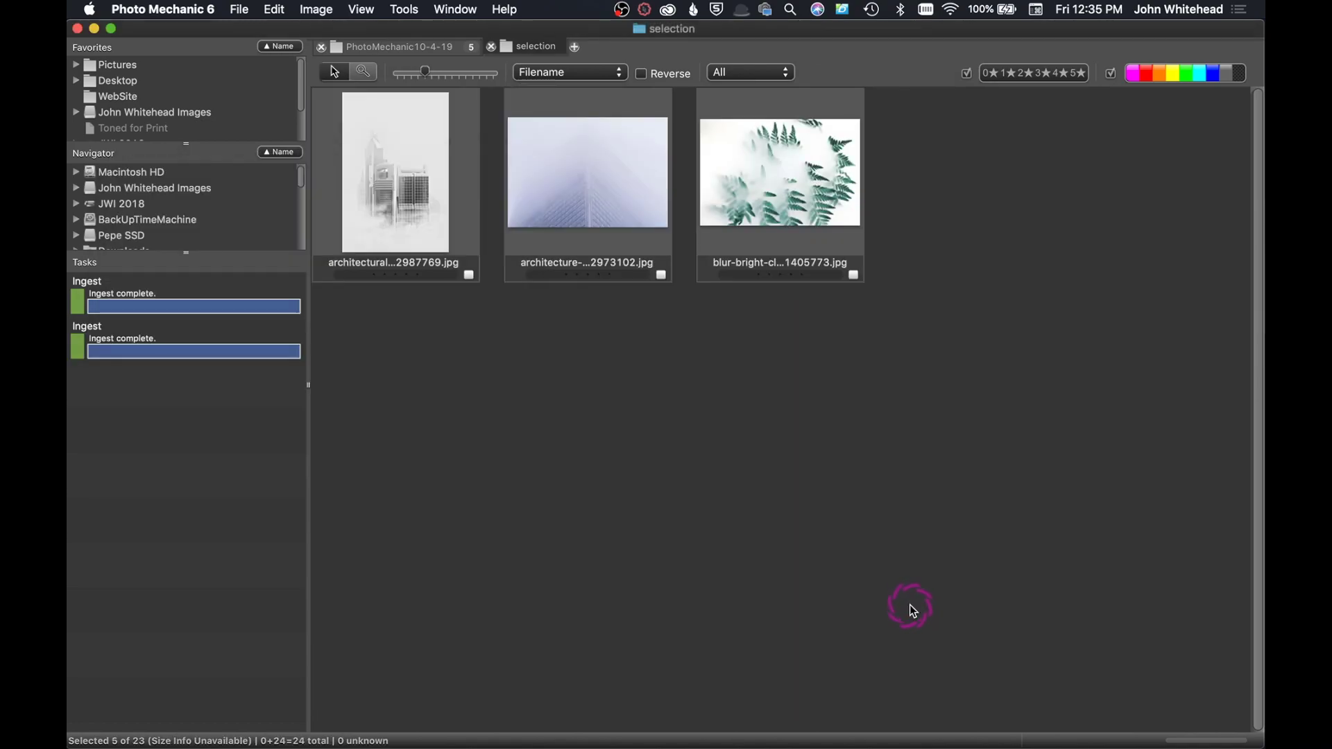
Step: Confirm PhotoMechanic10-4-19 now ends with PhotoMechanic0022–0024.jpg, comparing against the selection tab
left_click(449, 52)
scroll(626, 224, "down", 5)
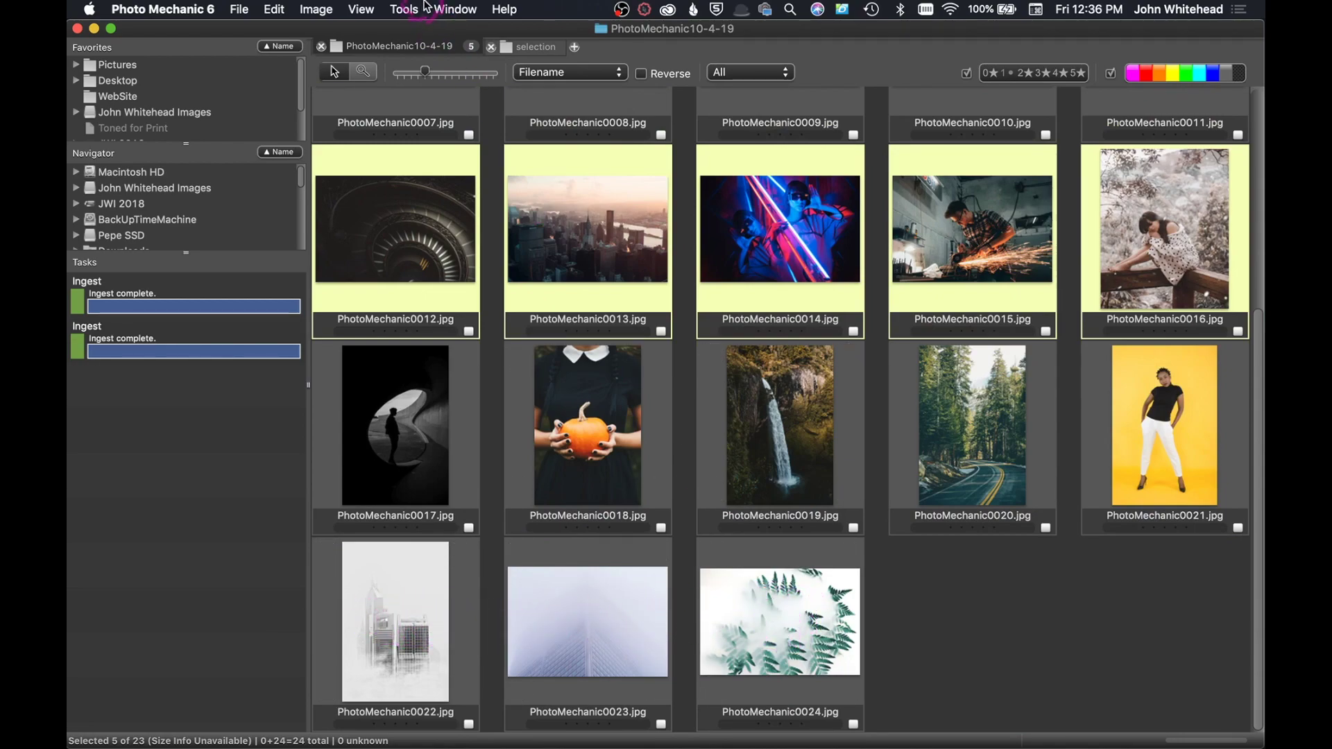
left_click(536, 50)
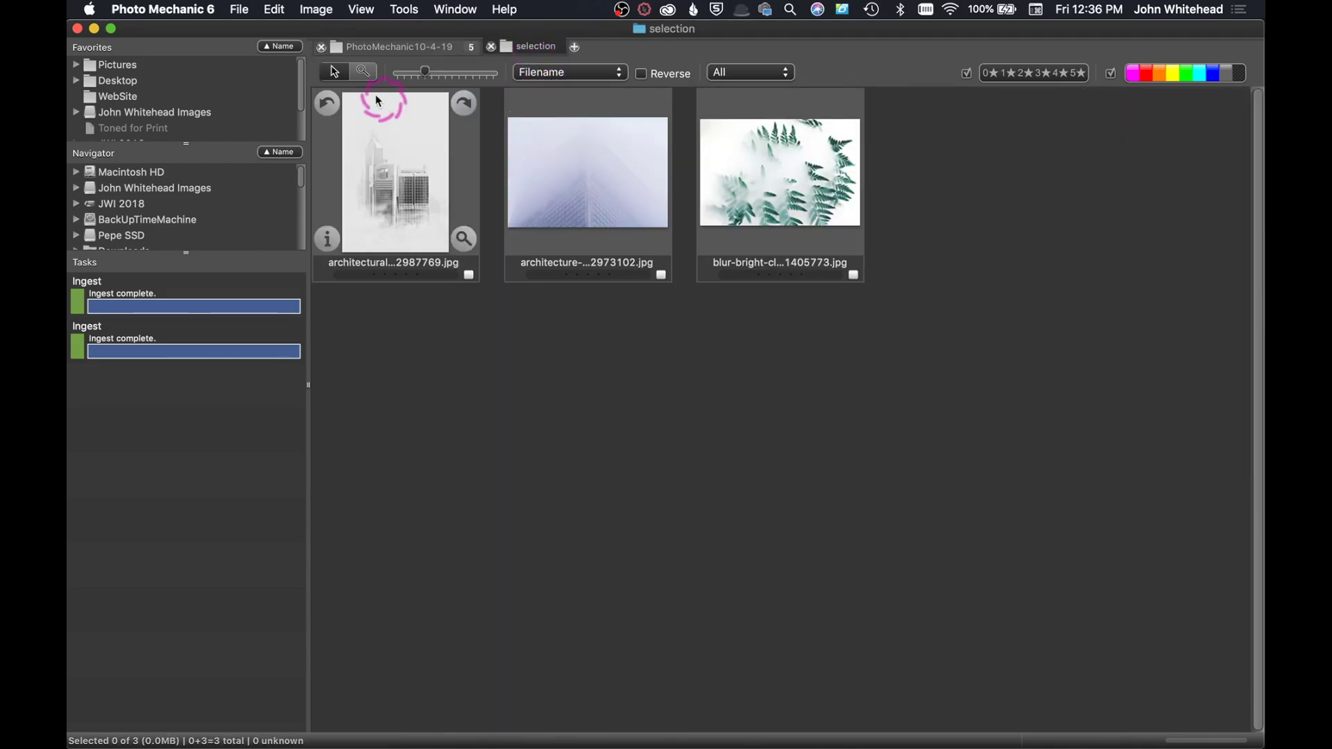
left_click(414, 52)
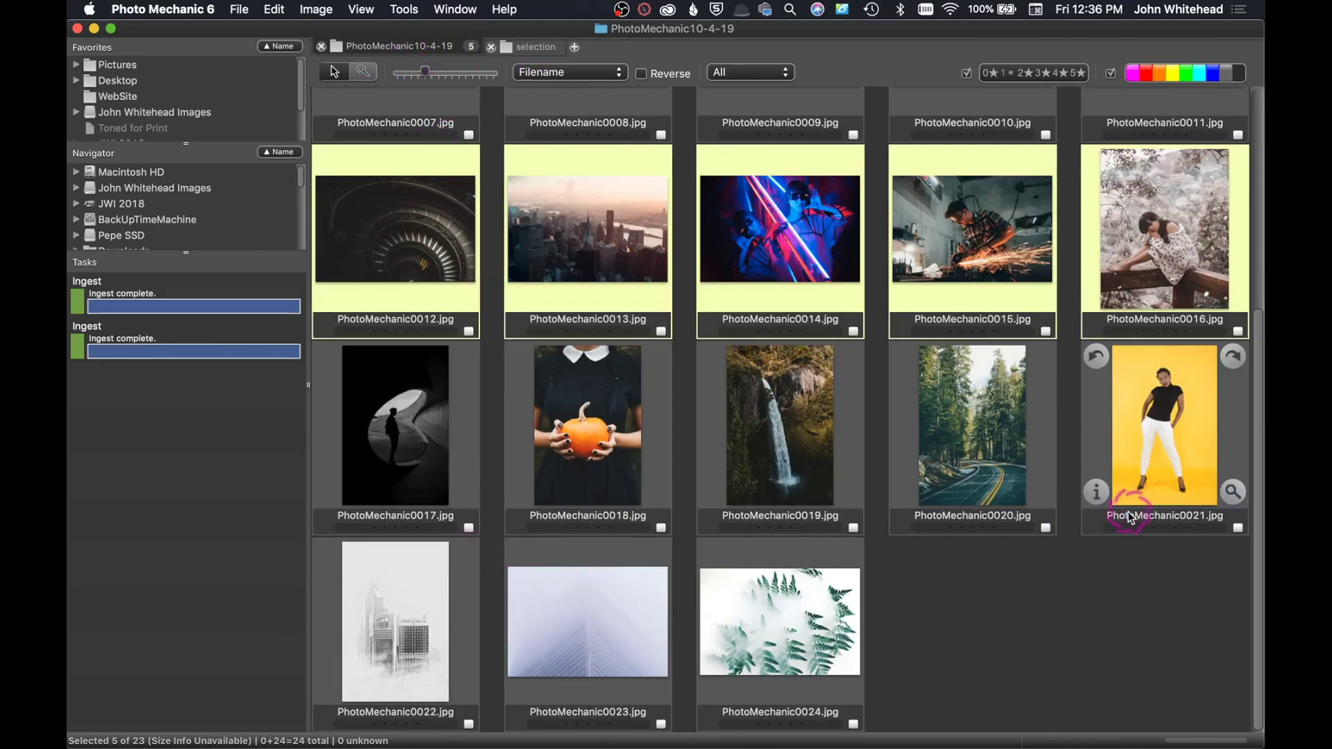